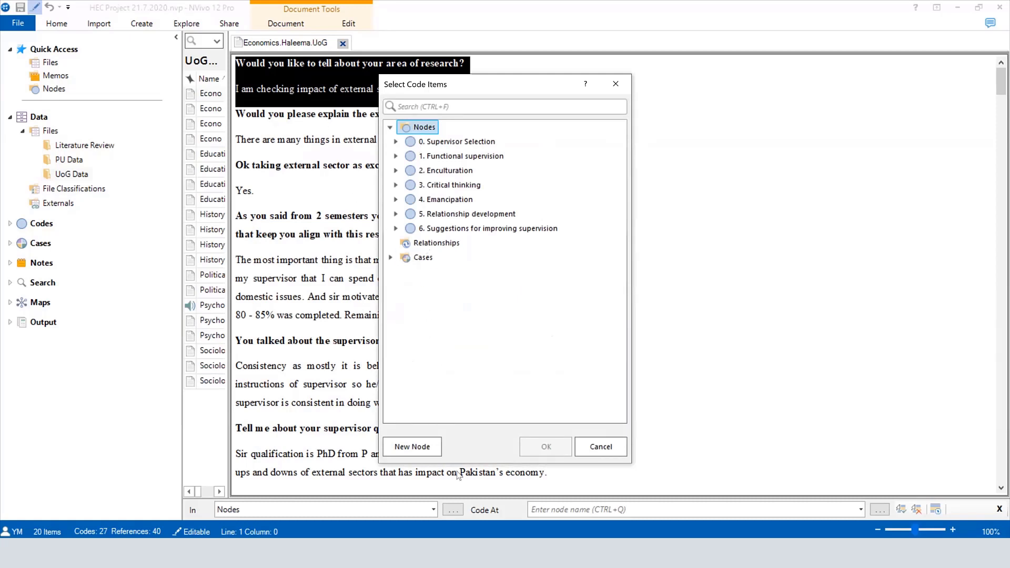
Create a new top-level node named "Area of Research" and code the selected question and answer at it
click(421, 448)
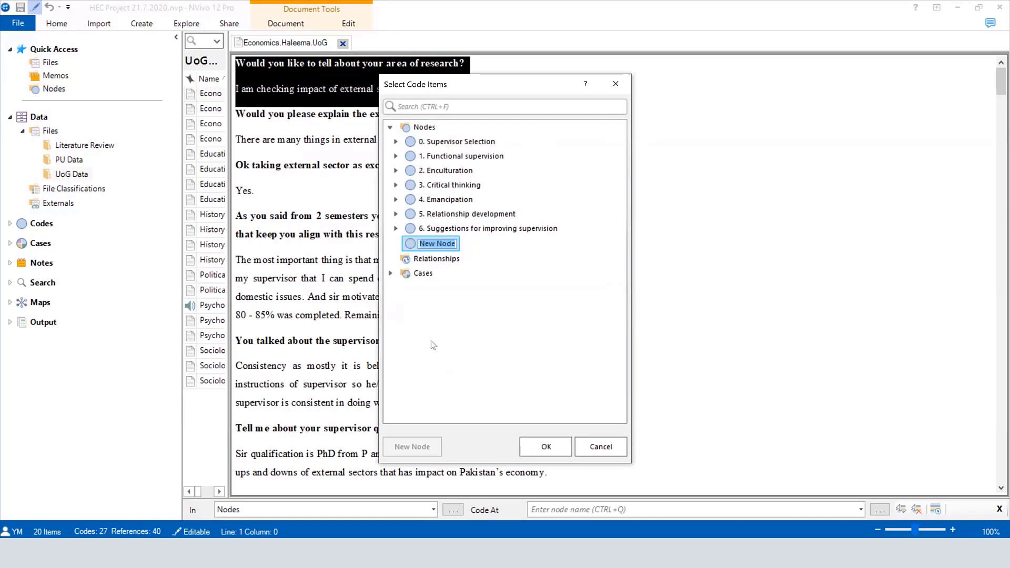
text(Are)
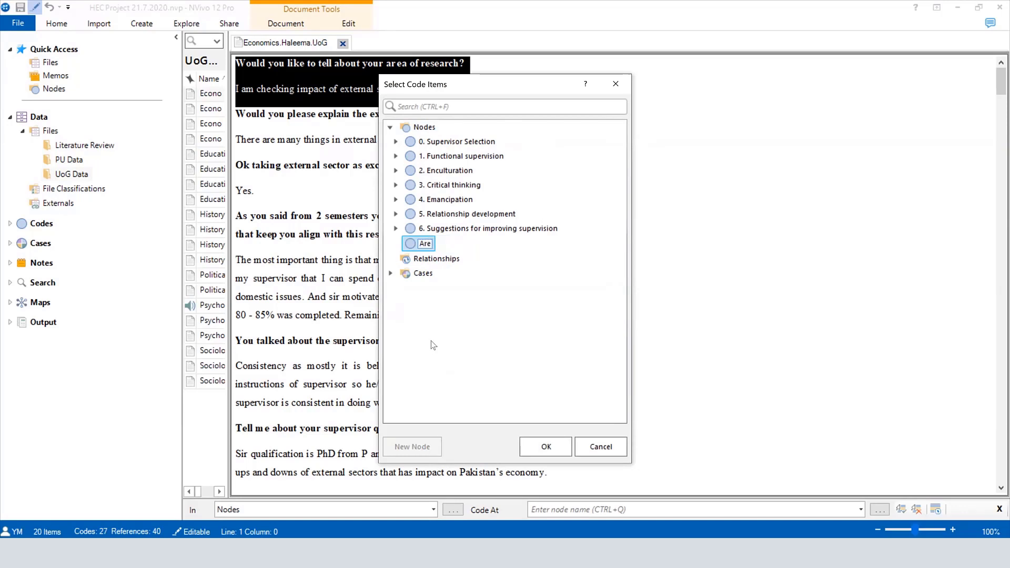
text(a of Research)
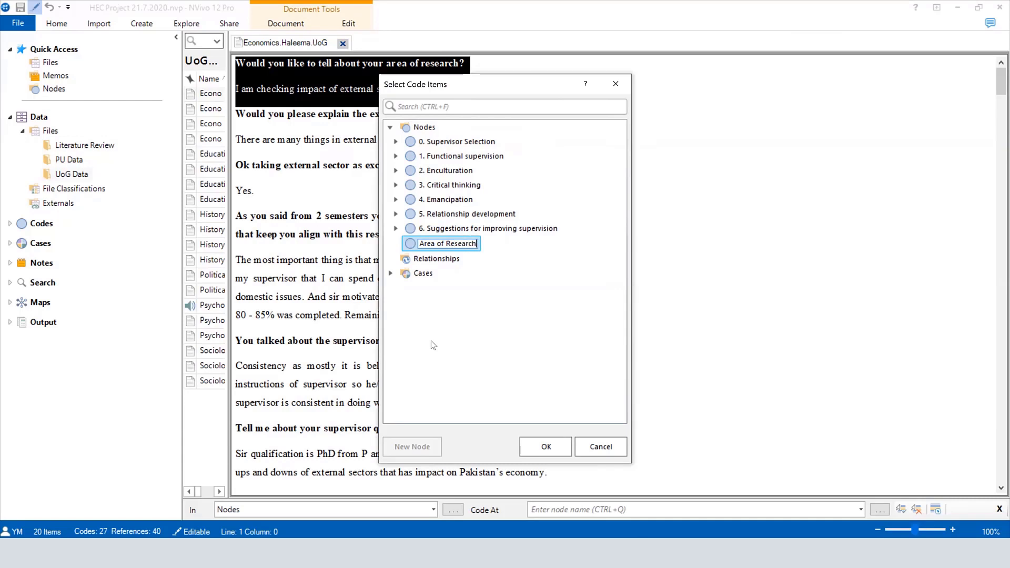
click(534, 446)
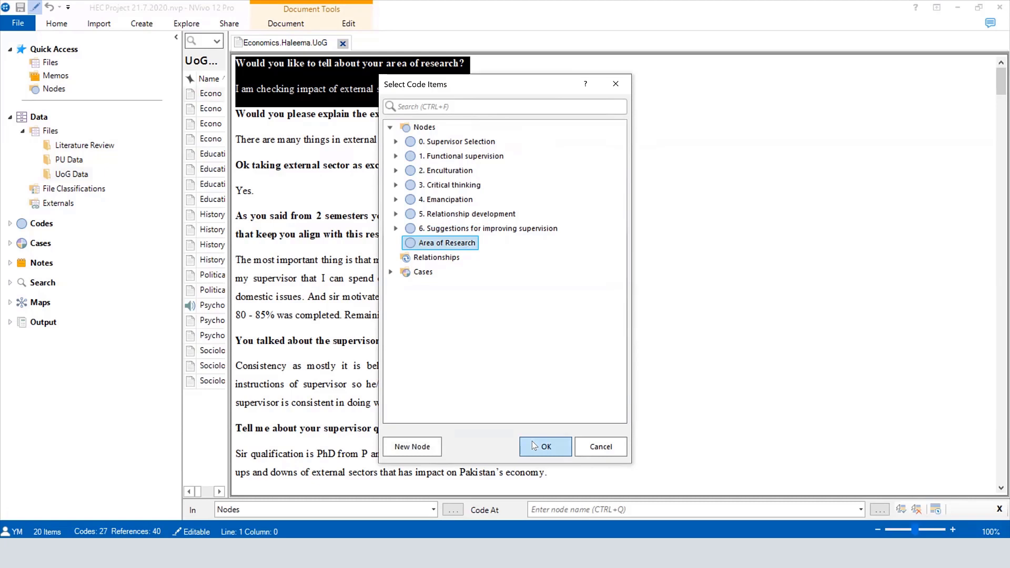
click(534, 446)
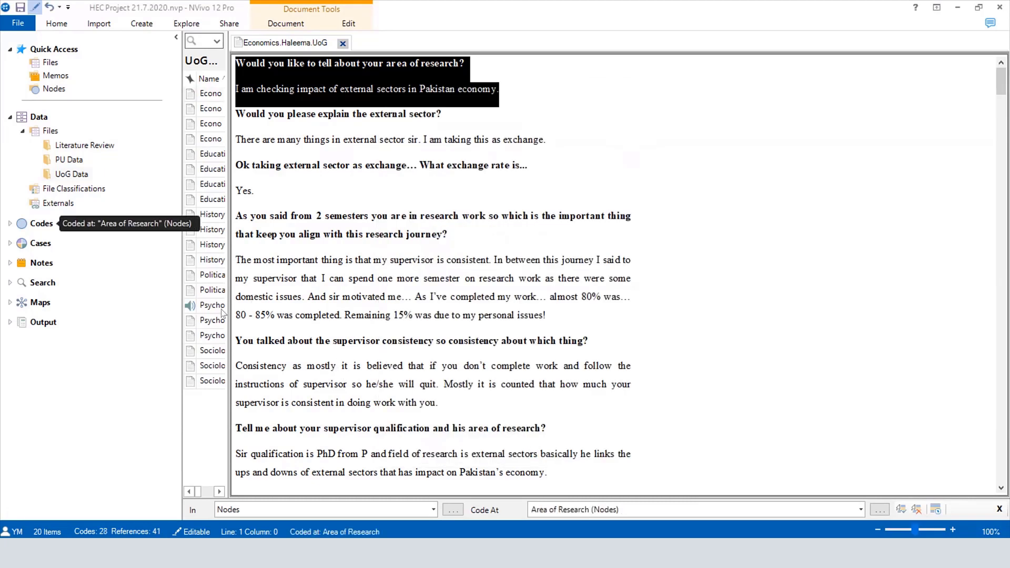
Show the project's nodes in a wider list and open the Area of Research node to view its coded reference
click(44, 226)
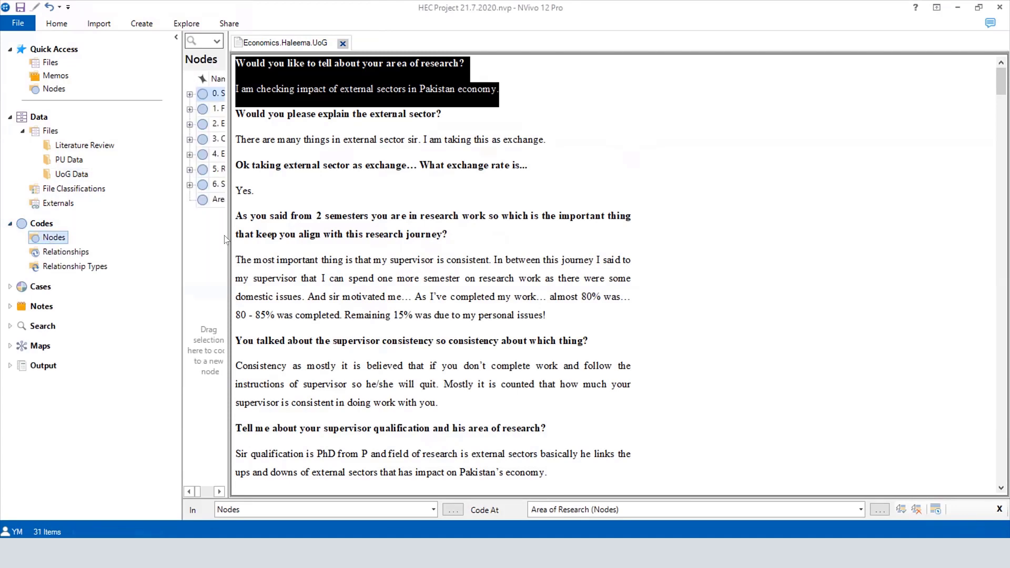
drag(227, 237, 635, 256)
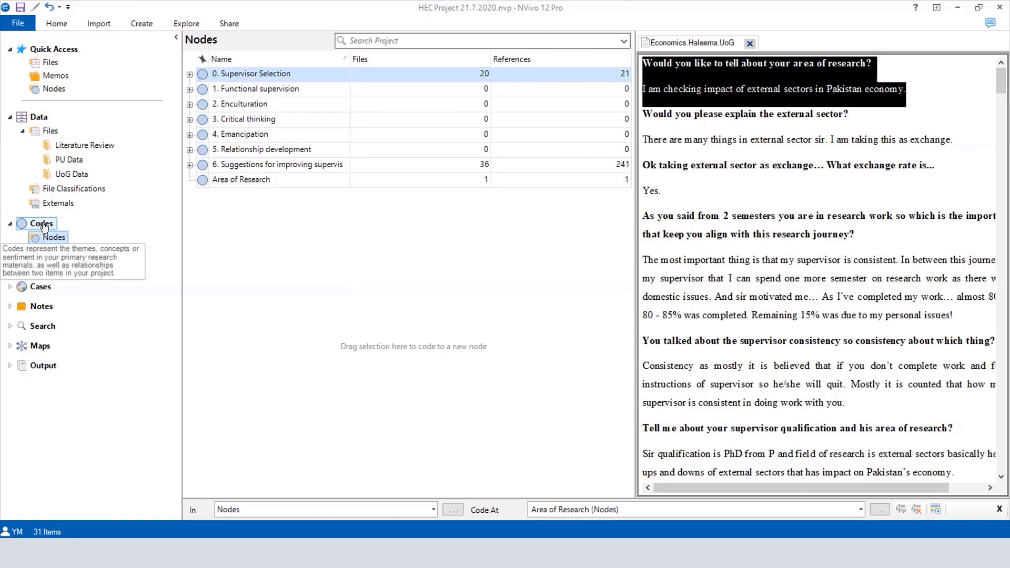
click(310, 183)
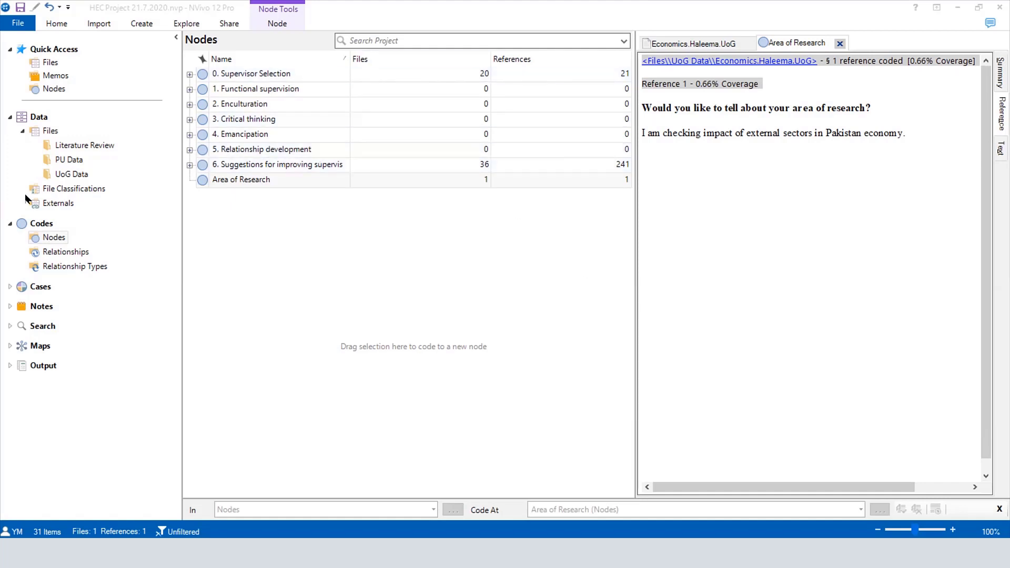
click(227, 183)
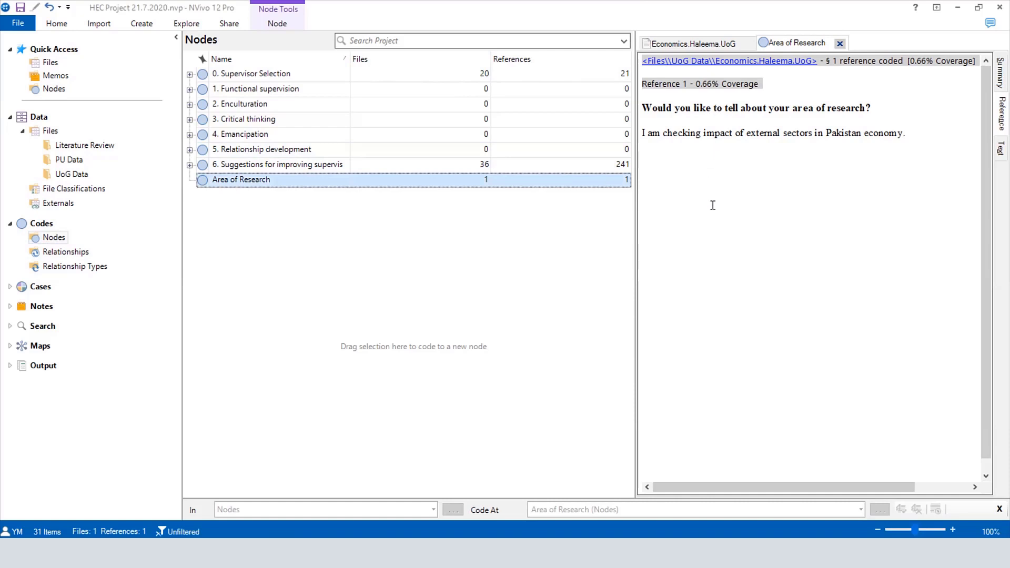
Examine the question and answer coded at the Area of Research node by highlighting both lines
scroll(709, 335, down, 1)
scroll(709, 331, up, 1)
drag(643, 108, 825, 113)
drag(939, 149, 953, 153)
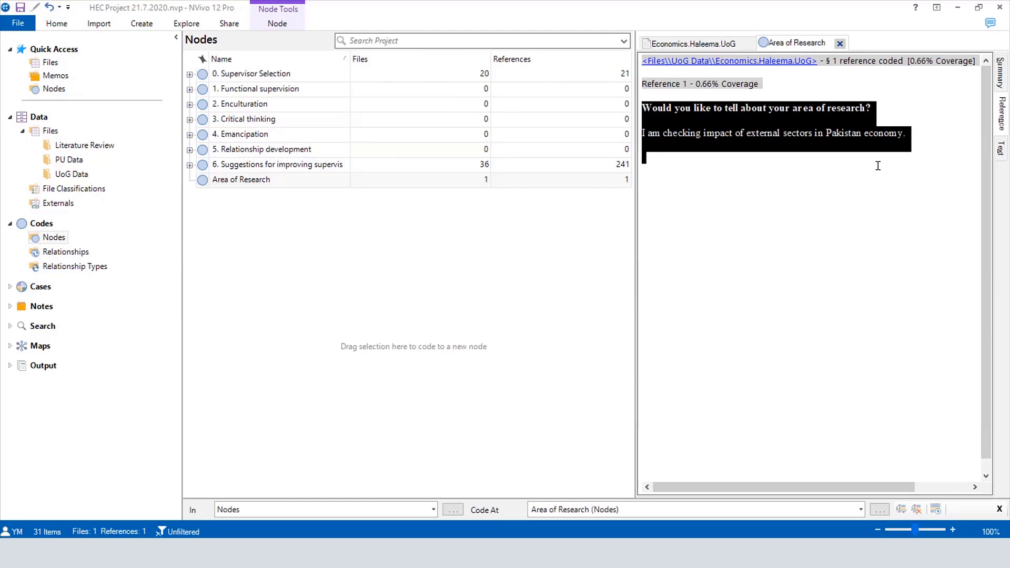
click(884, 108)
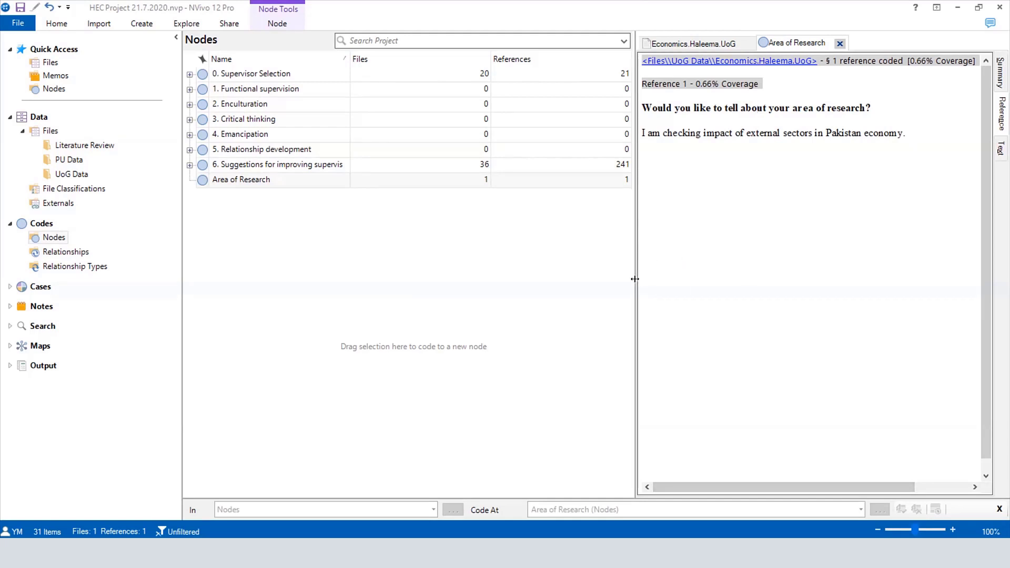
Widen the view of the Area of Research references and highlight the coded passage again
drag(636, 272, 376, 284)
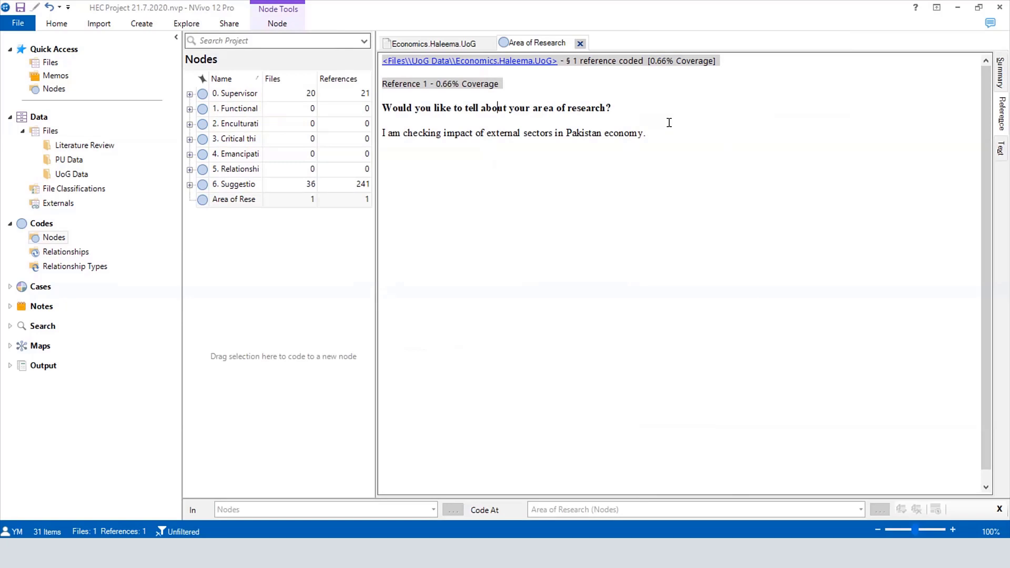
click(658, 139)
shift+click(416, 108)
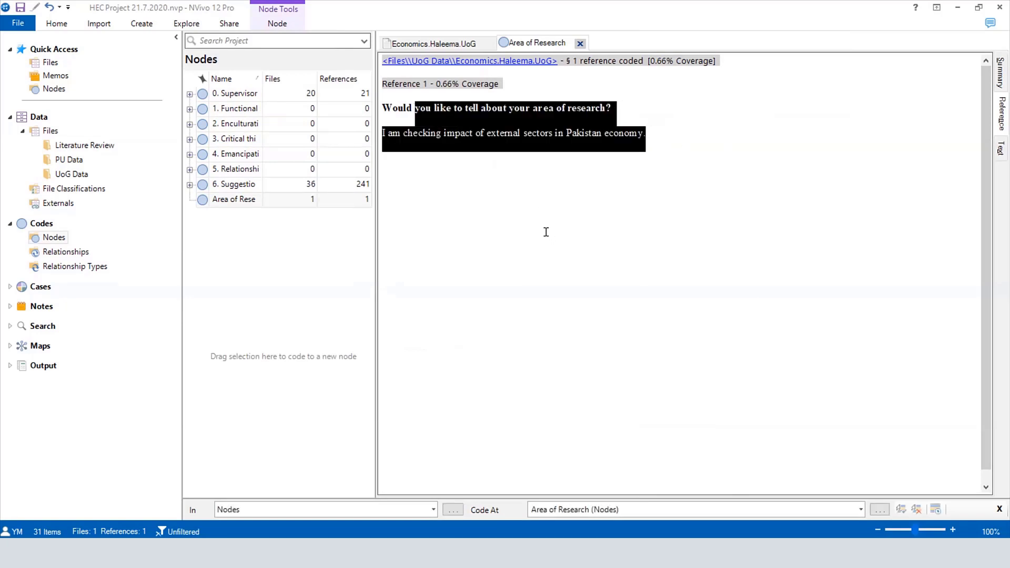
click(639, 138)
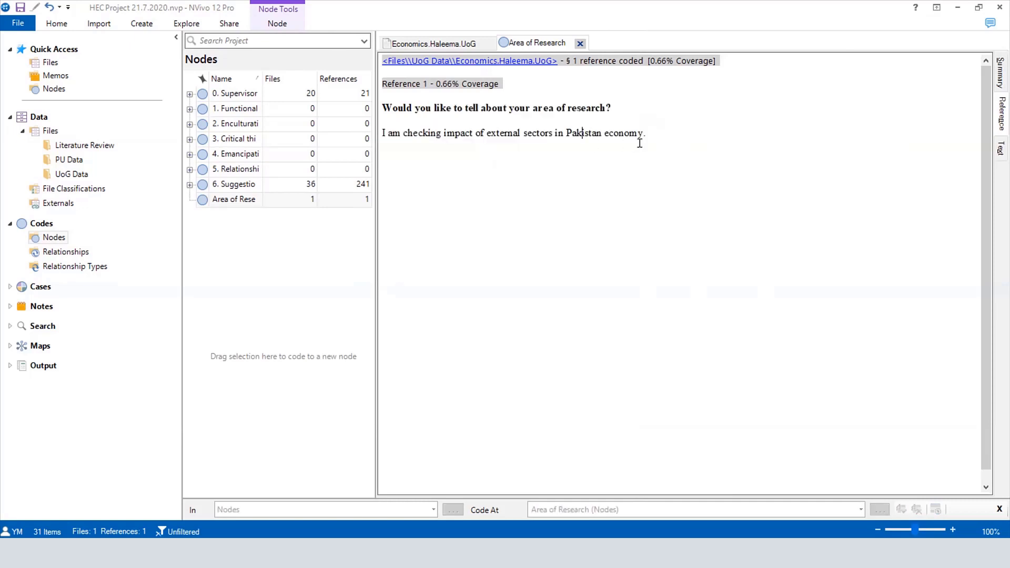
shift+click(428, 110)
shift+click(388, 112)
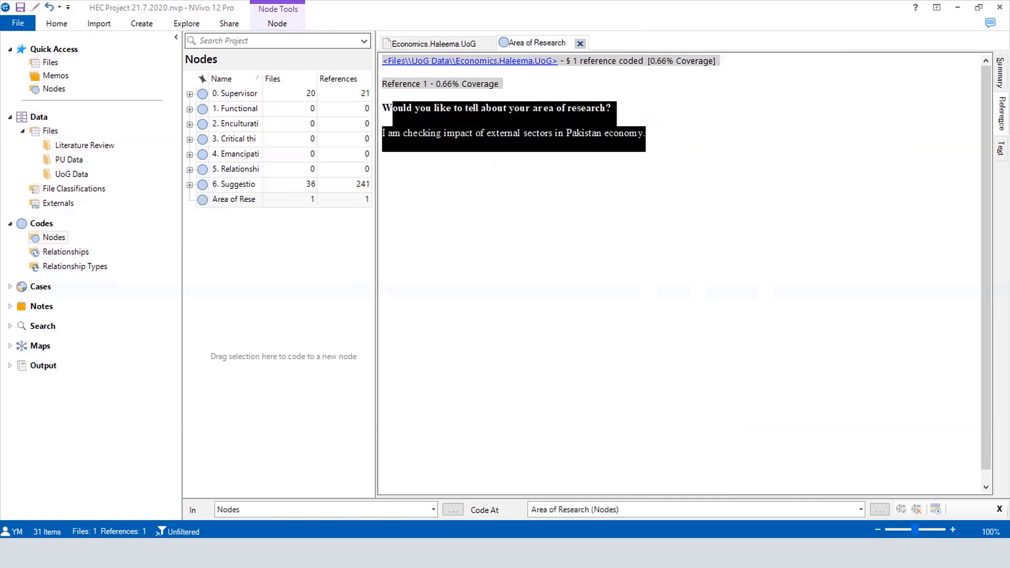
click(231, 199)
click(231, 199)
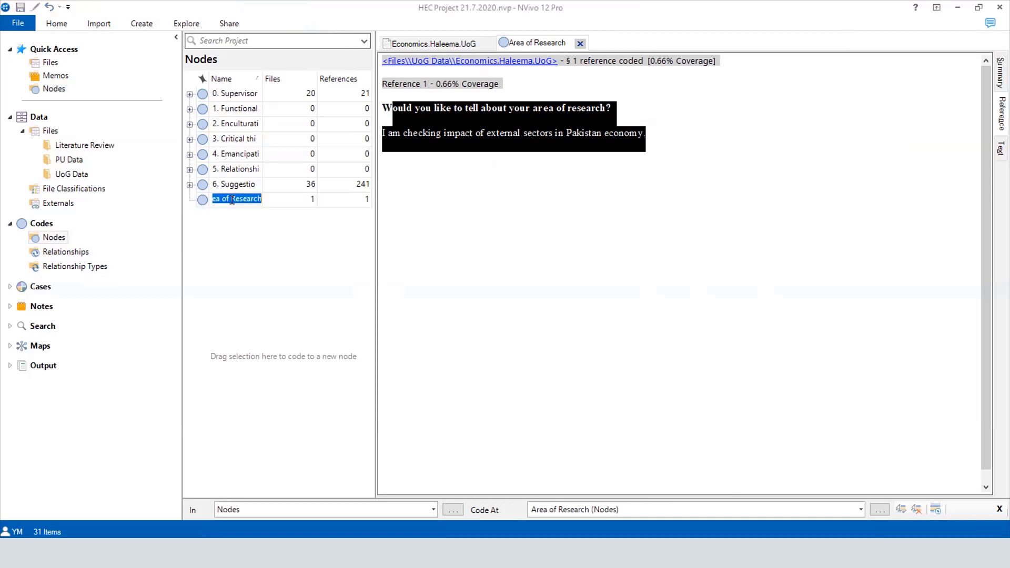
click(256, 242)
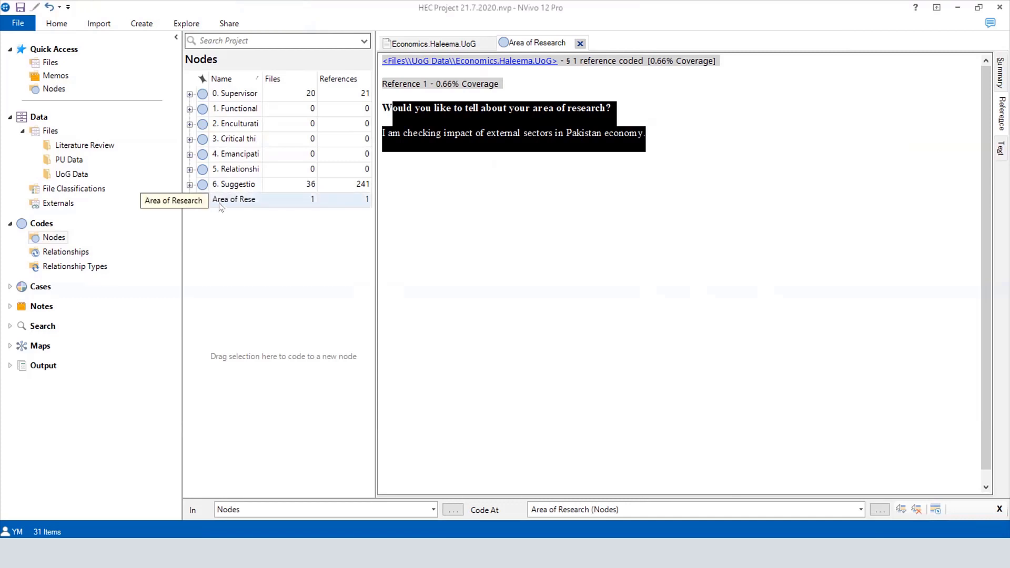
click(476, 109)
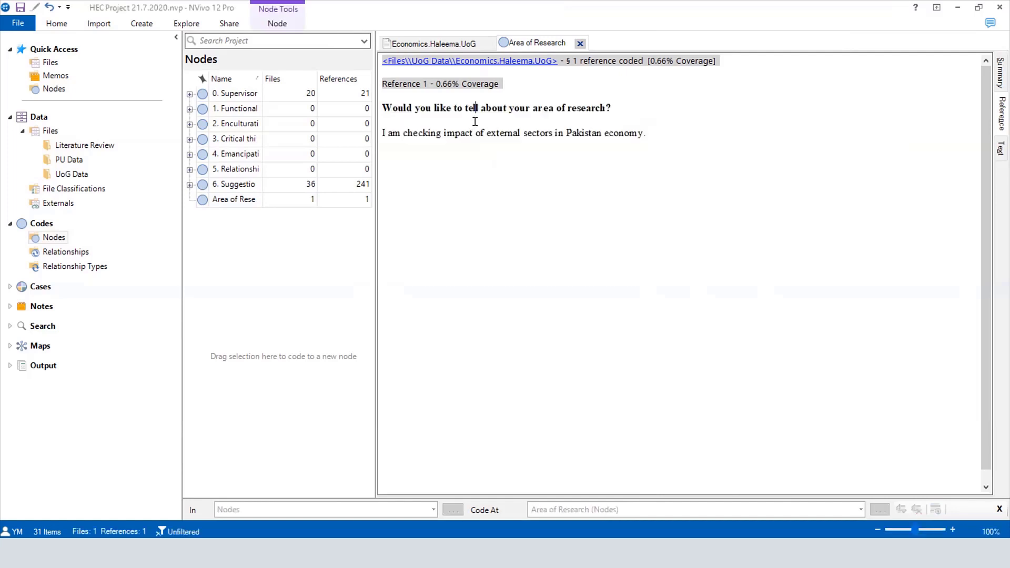
click(220, 201)
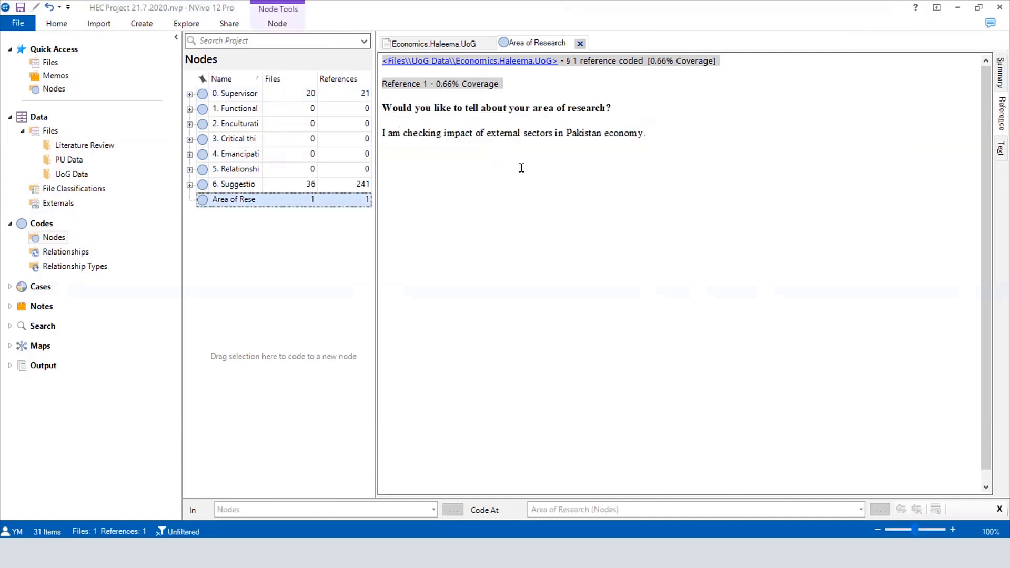
scroll(842, 281, down, 1)
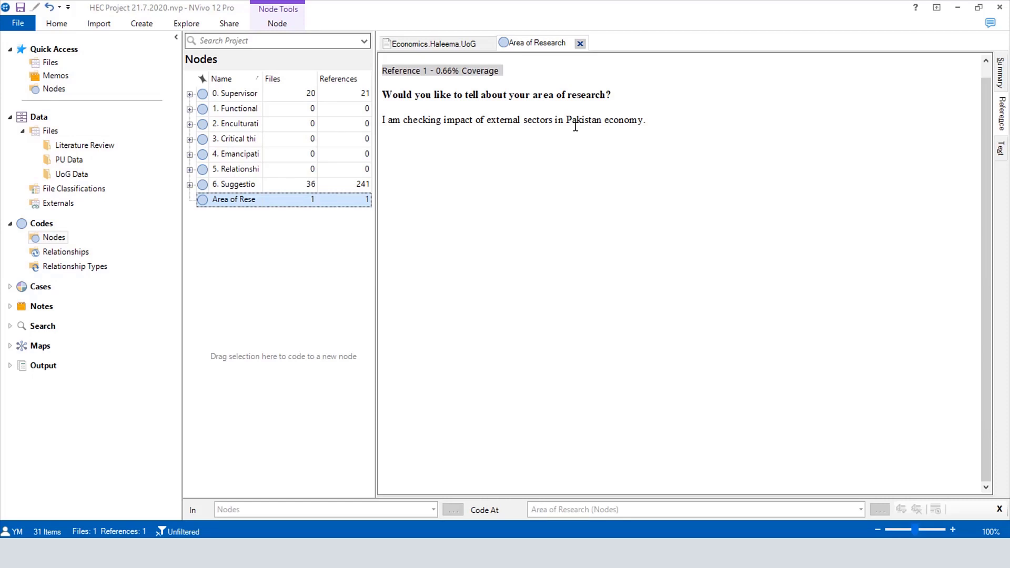
click(274, 158)
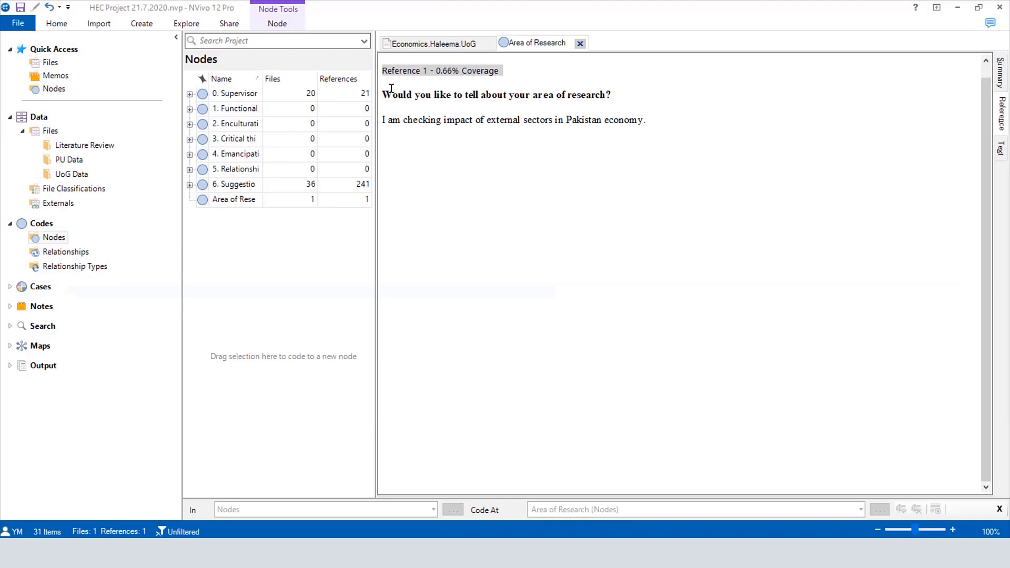
Close the Area of Research node and the open interview document so the node list fills the workspace
click(581, 43)
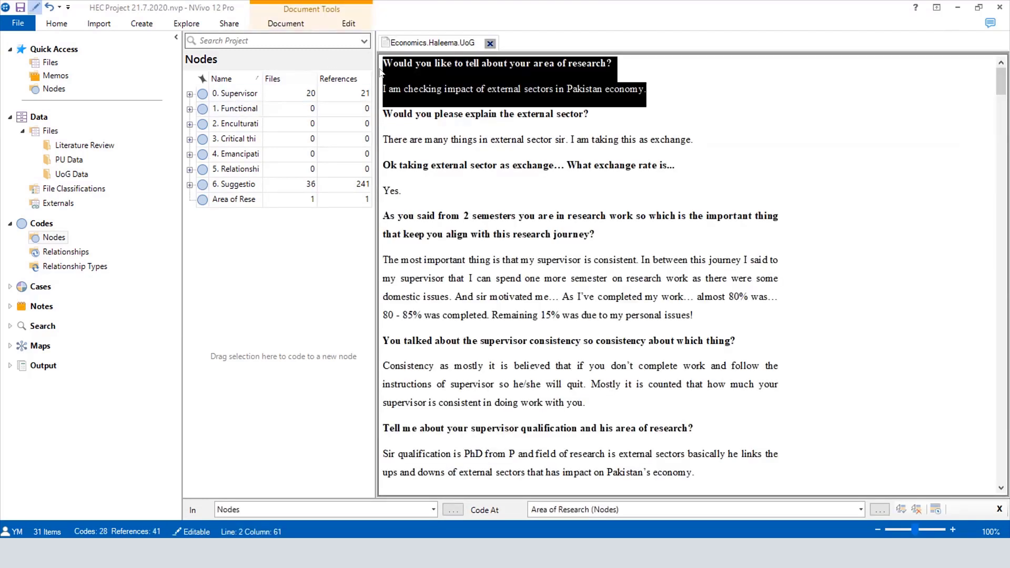
drag(380, 73, 249, 324)
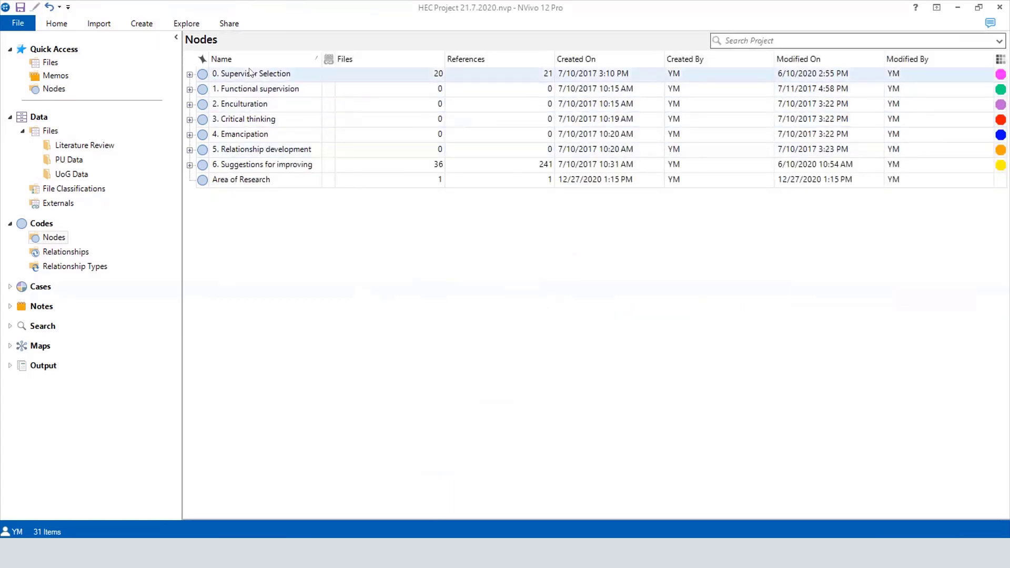
Expand the Supervisor Selection node and widen the Name column to read its child node's title
click(190, 74)
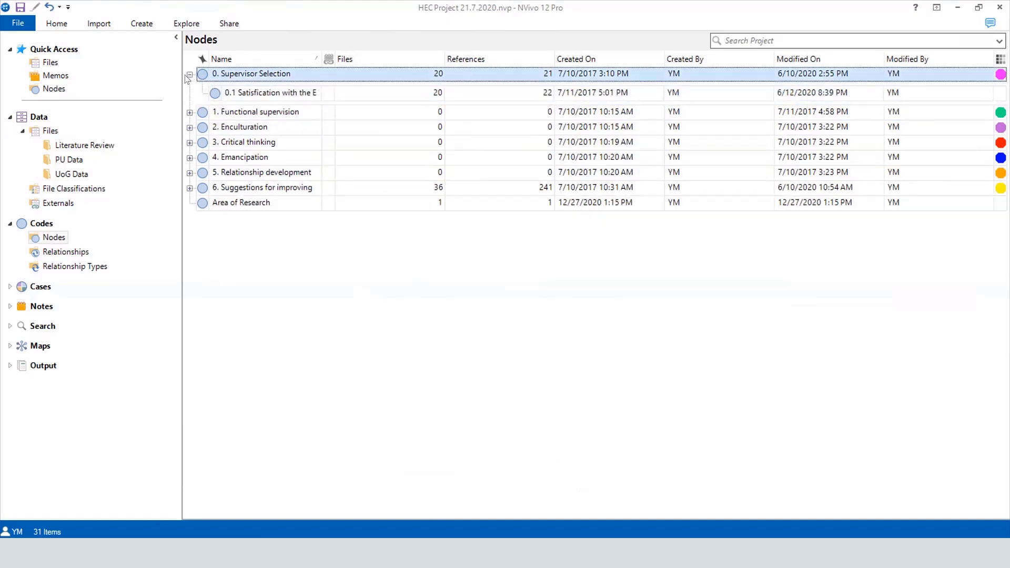
click(257, 97)
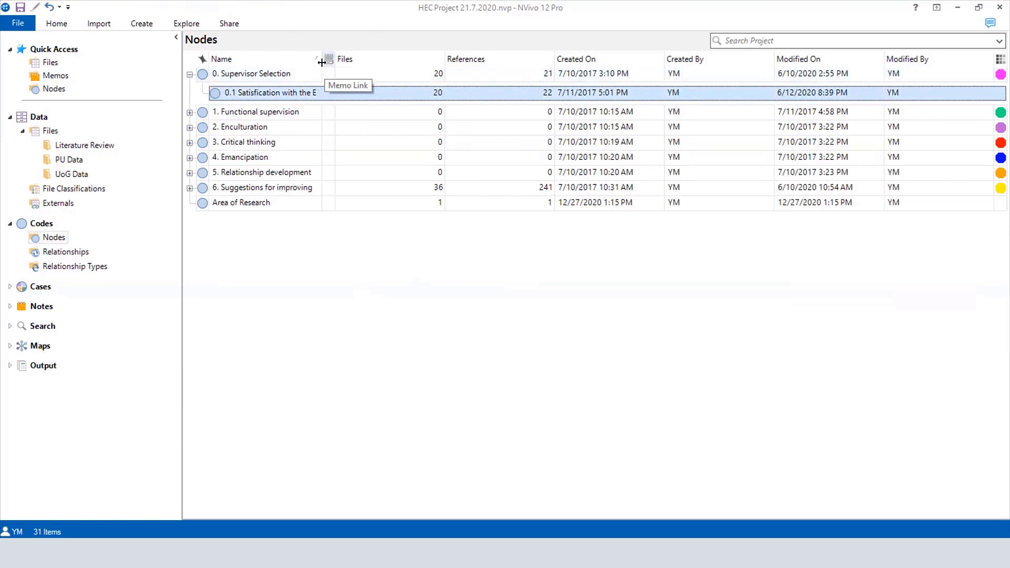
drag(322, 59, 464, 77)
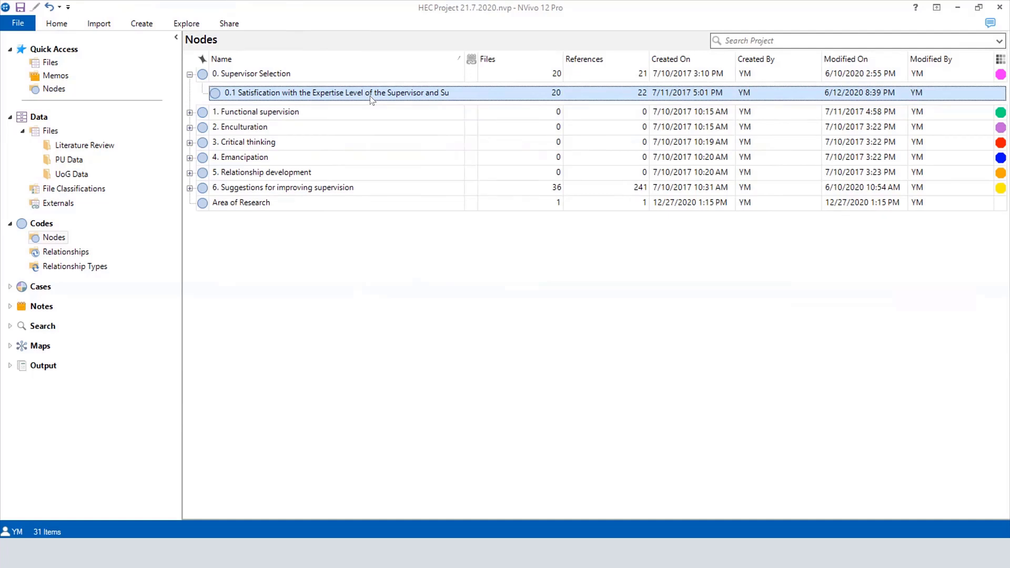
Open child node 0.1 under Supervisor Selection in an enlarged view and read through its coded references from the economics interviews
double_click(273, 94)
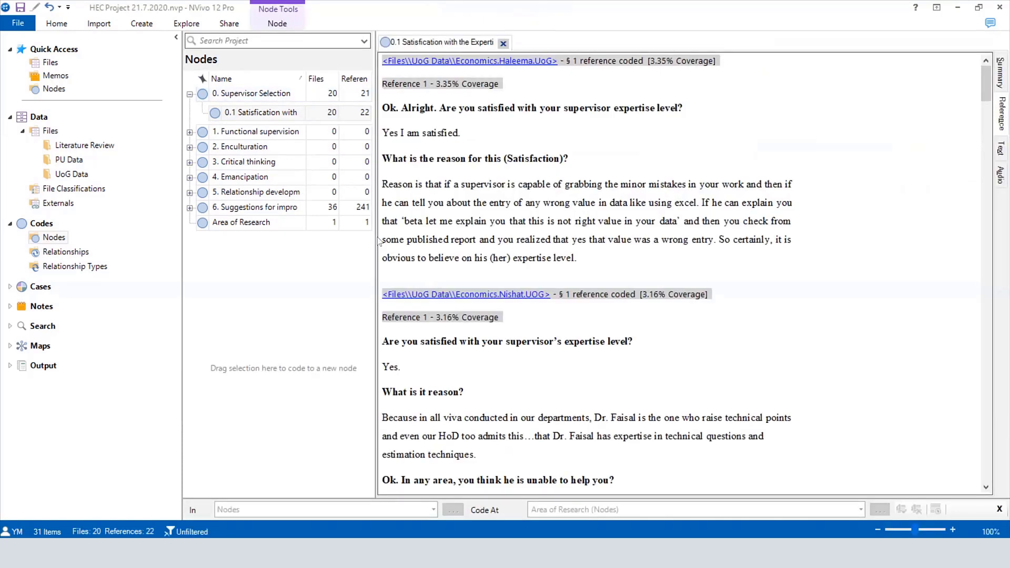
drag(376, 233, 130, 229)
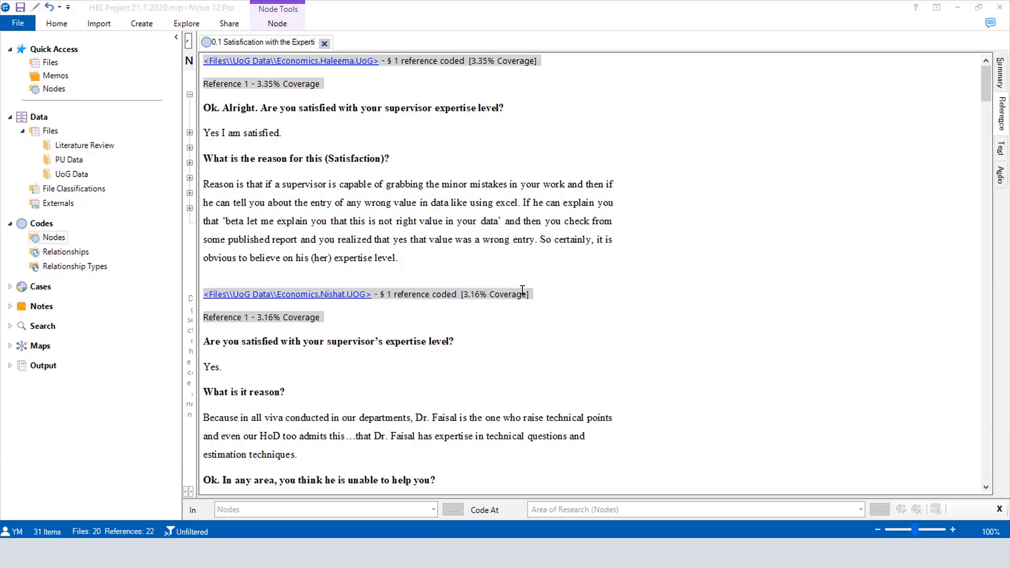
scroll(520, 287, down, 1)
scroll(520, 283, down, 2)
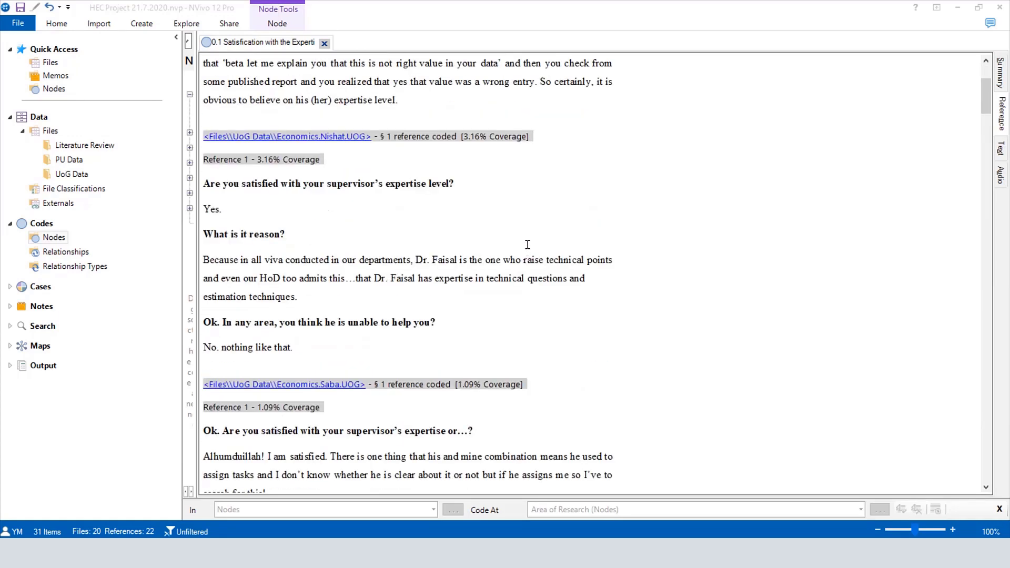
scroll(528, 248, down, 1)
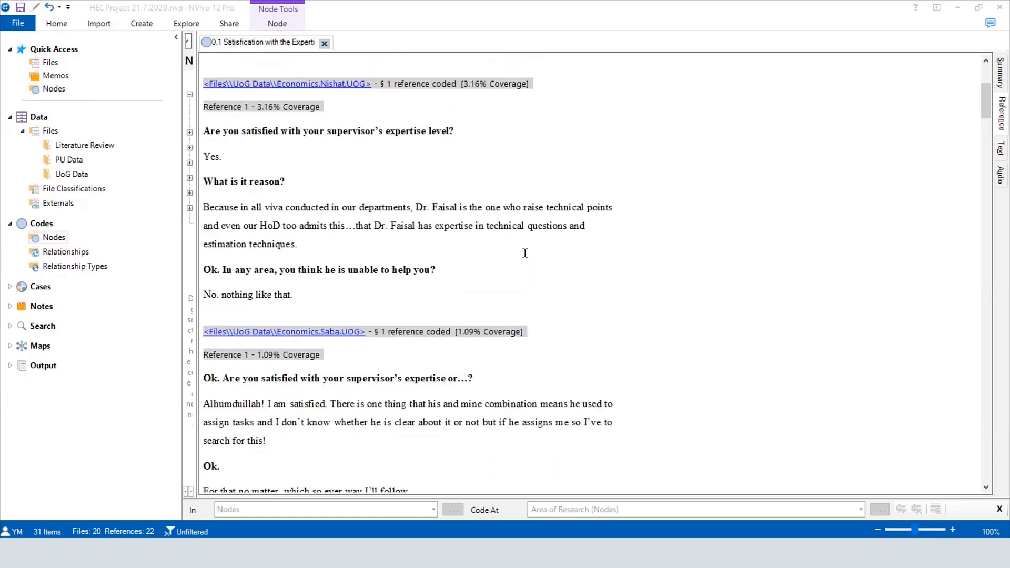
scroll(522, 253, down, 3)
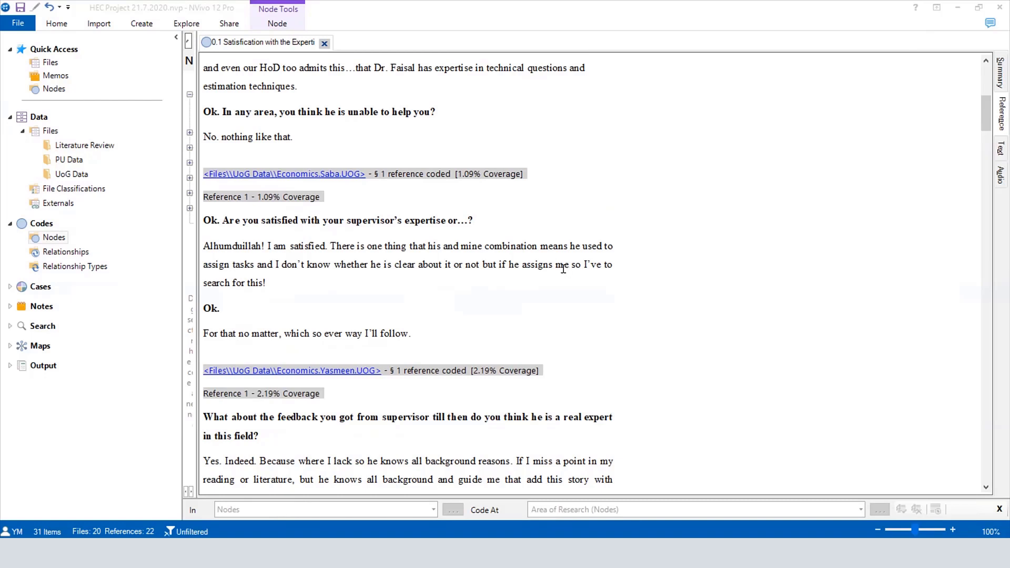
scroll(563, 269, down, 1)
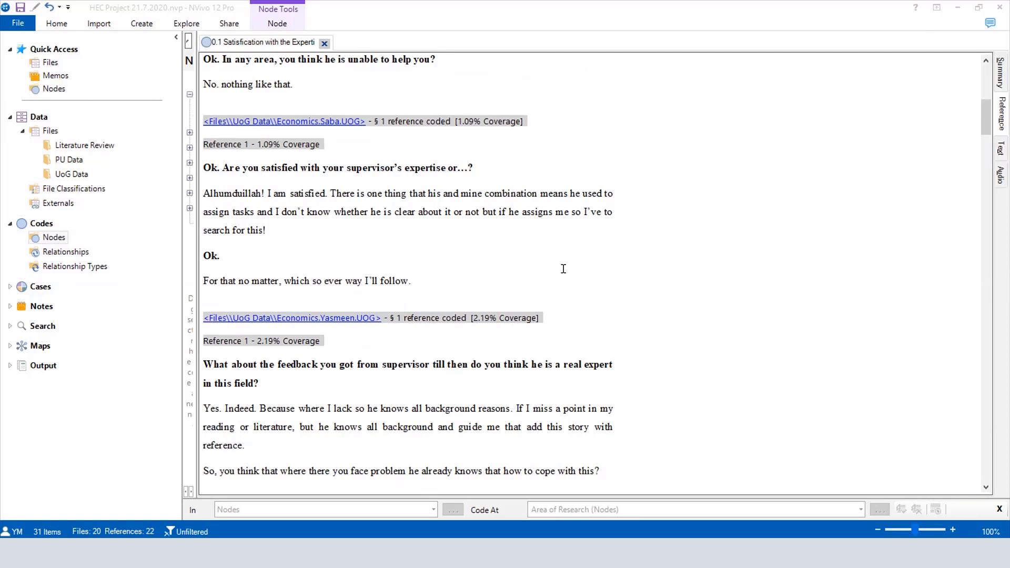
Go back to the second interview's reference in node 0.1 and highlight its coded answers for examination
scroll(584, 269, up, 2)
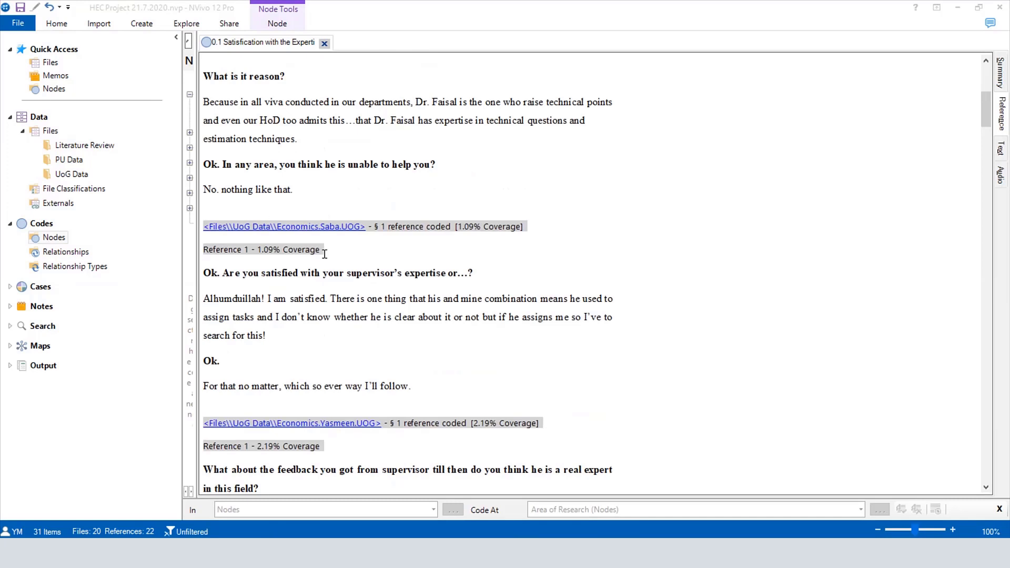
scroll(325, 254, up, 2)
click(314, 303)
shift+click(216, 161)
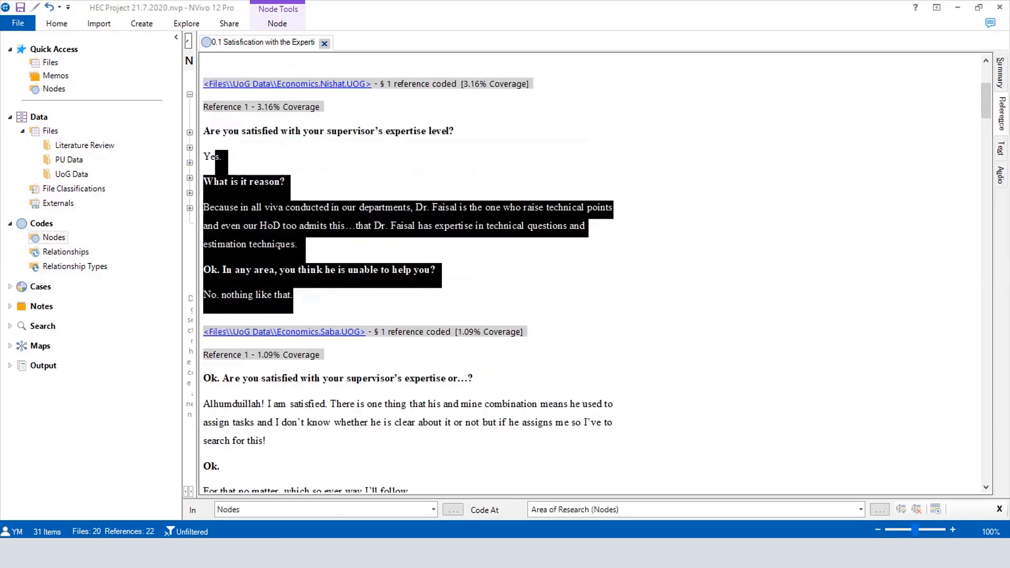
click(213, 155)
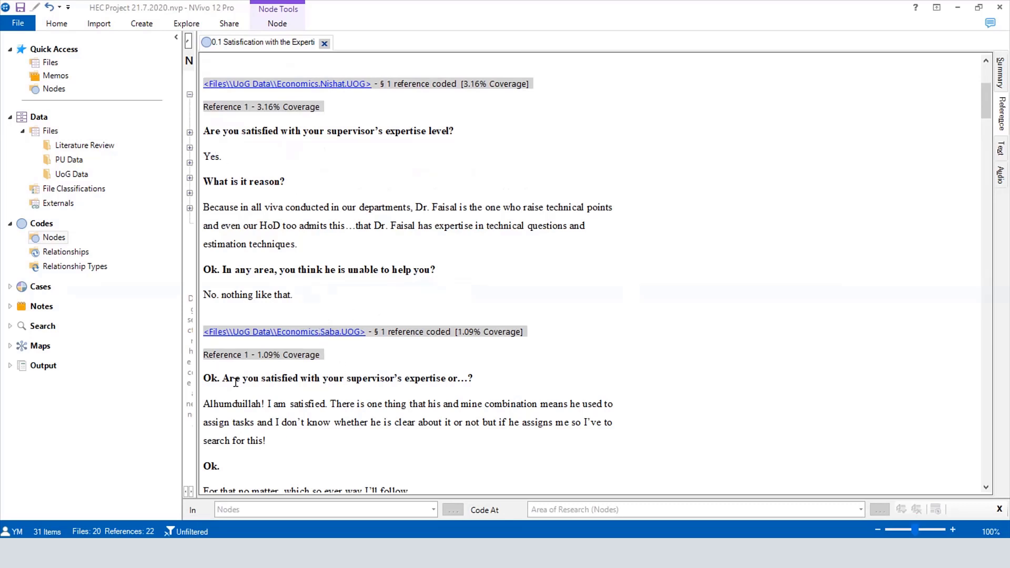
Highlight the answer "Alhumduillah! I am satisfied." in the third economics interview's reference in node 0.1
click(327, 404)
drag(328, 404, 192, 403)
scroll(389, 294, down, 3)
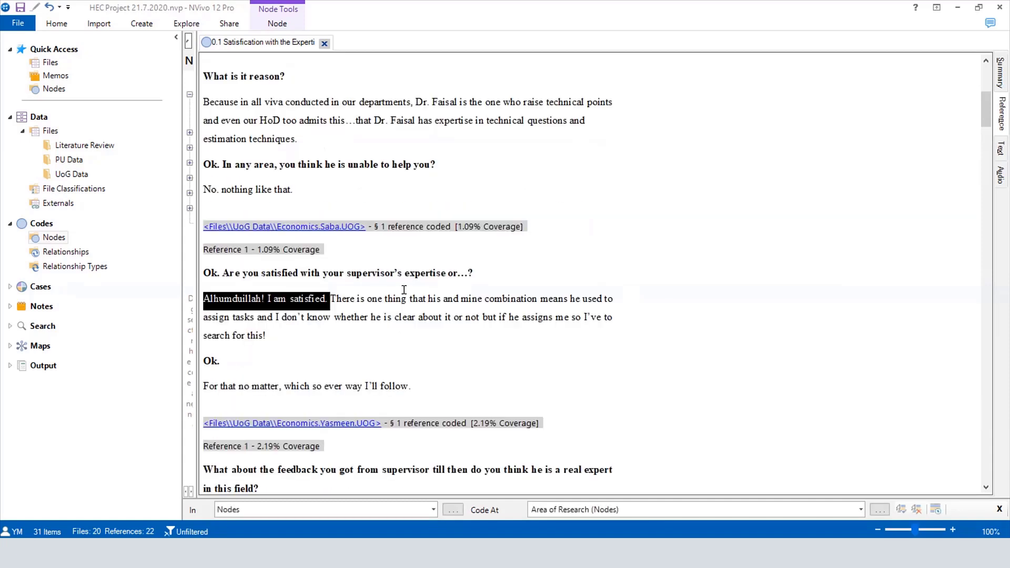
scroll(581, 287, down, 3)
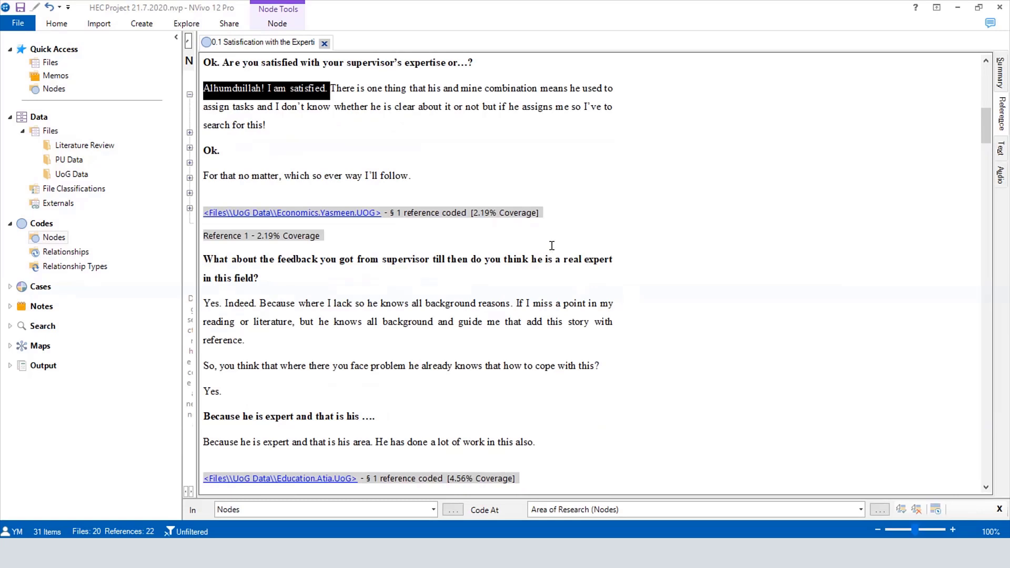
Highlight "Yes. Indeed." and the "Because he is expert" passage in the fourth economics interview's reference
click(258, 303)
drag(204, 303, 259, 303)
scroll(308, 278, down, 2)
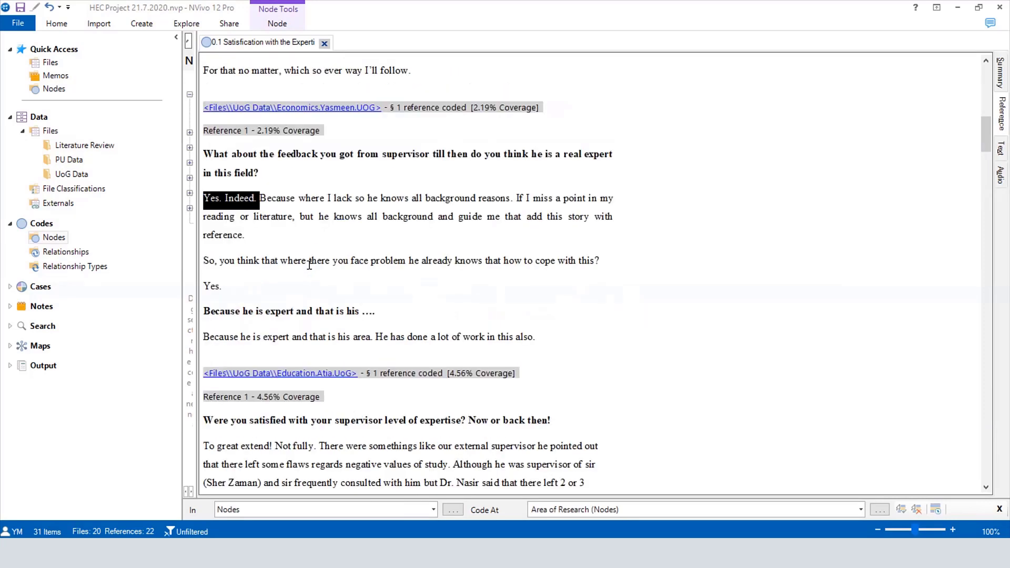
scroll(329, 257, down, 1)
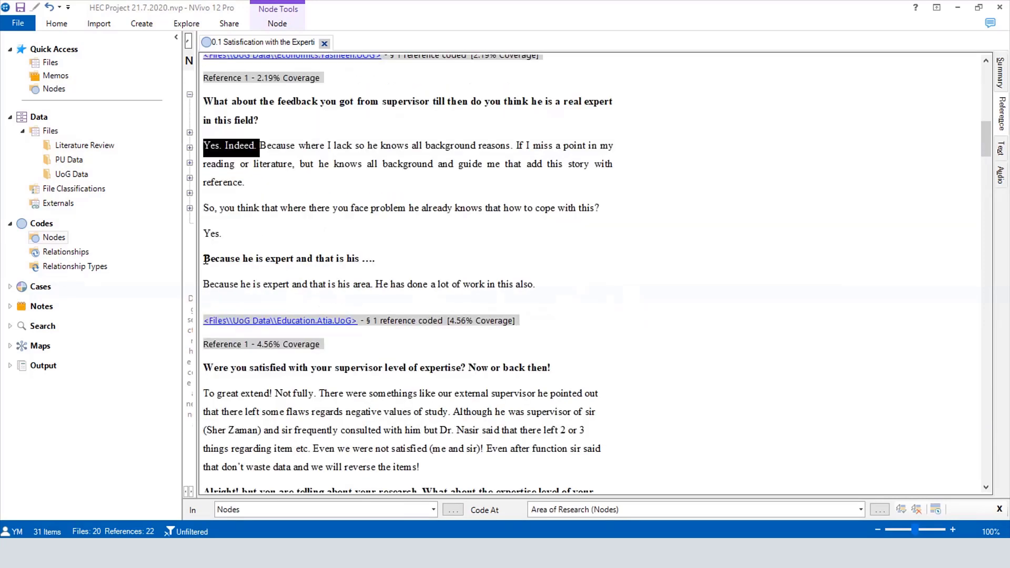
drag(211, 258, 370, 284)
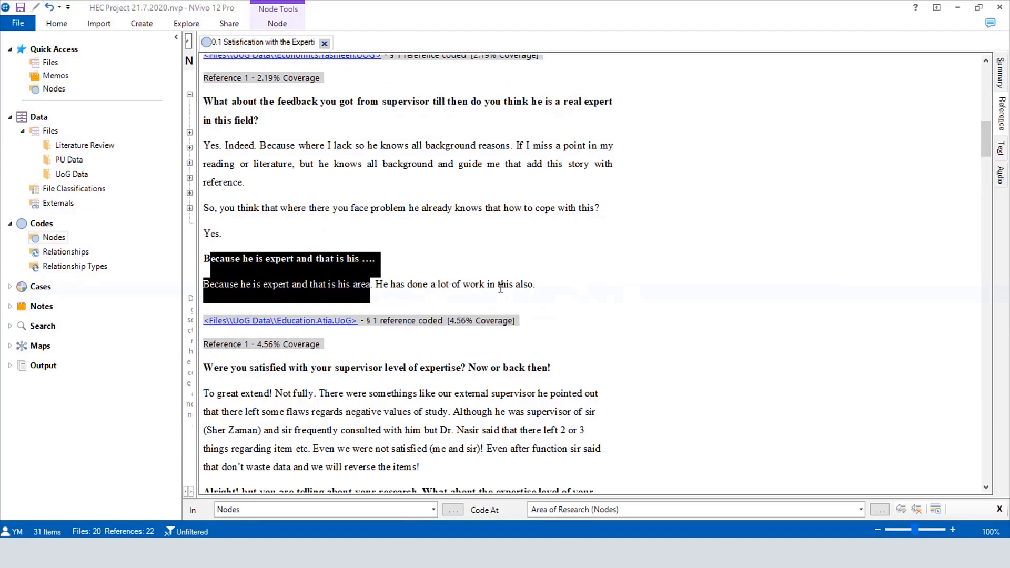
scroll(413, 268, down, 3)
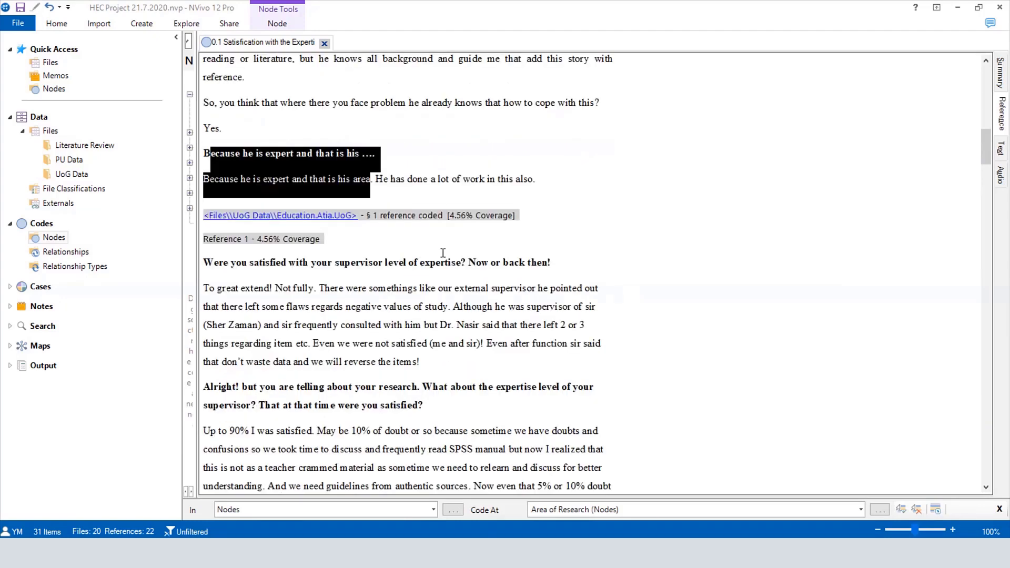
Review node 0.1 again from its first reference and highlight the fourth economics interview's complete last answer about the supervisor's expertise
click(463, 285)
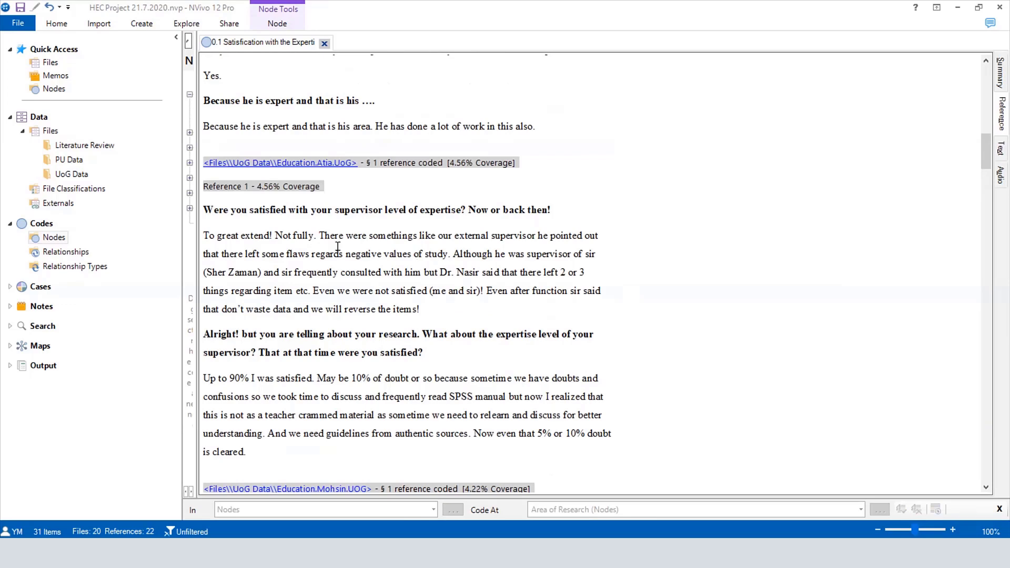
scroll(346, 237, up, 1)
scroll(347, 237, up, 11)
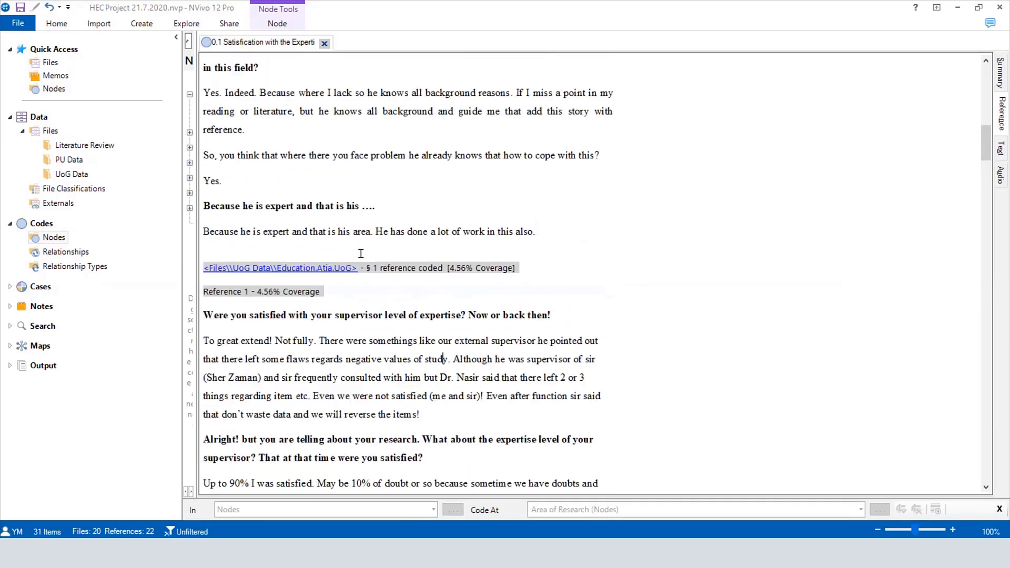
scroll(361, 246, up, 5)
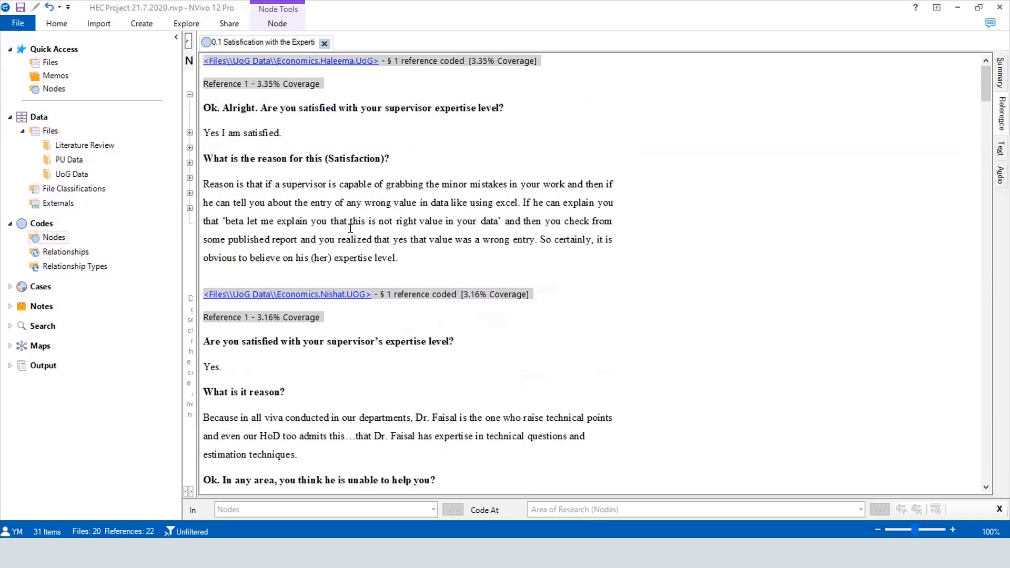
scroll(351, 229, down, 4)
scroll(256, 218, down, 8)
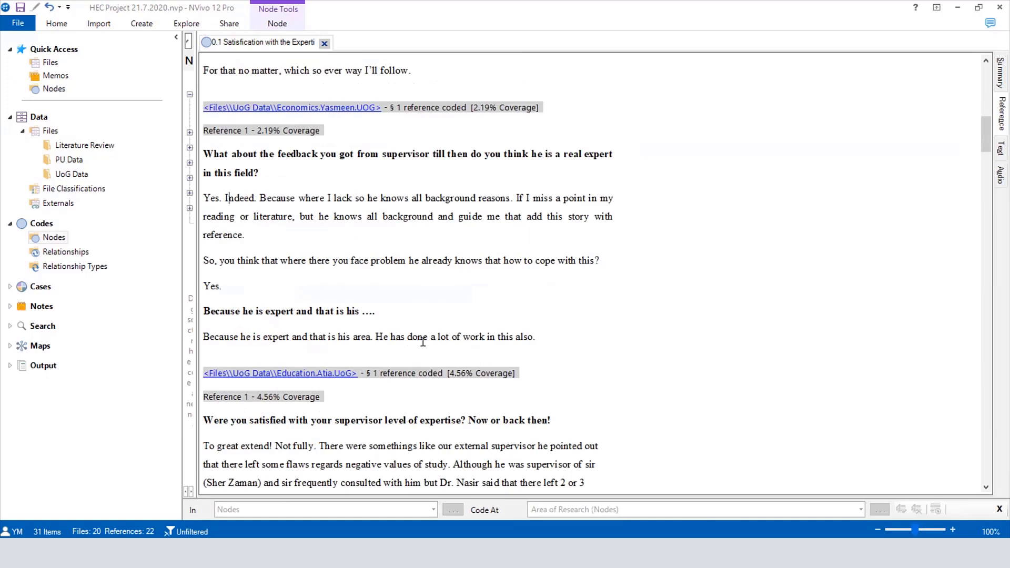
drag(541, 339, 198, 338)
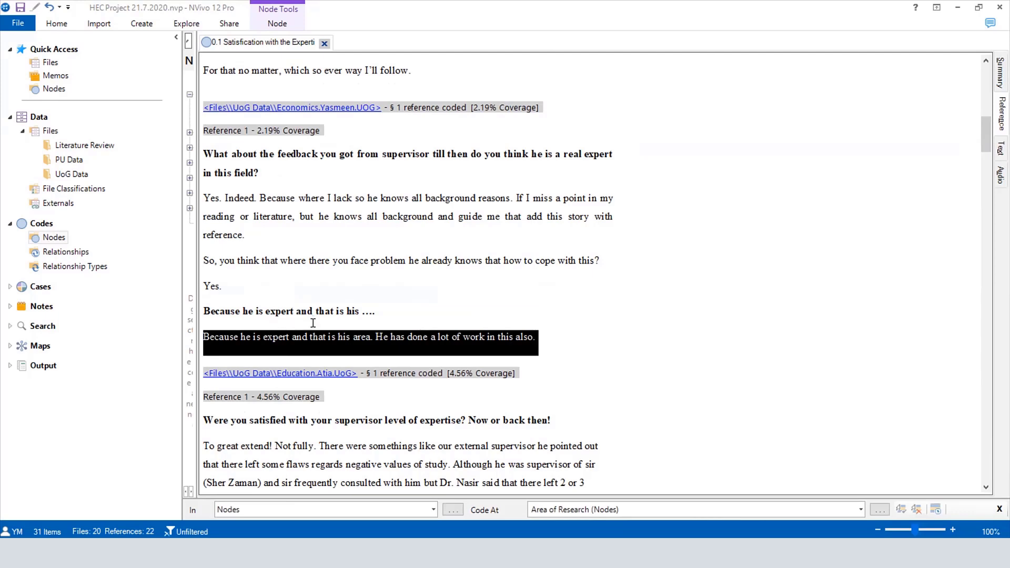
Highlight "To great extend! Not fully." and "Up to 90% I was satisfied." in the first education interview's reference
scroll(312, 322, down, 3)
scroll(247, 232, down, 1)
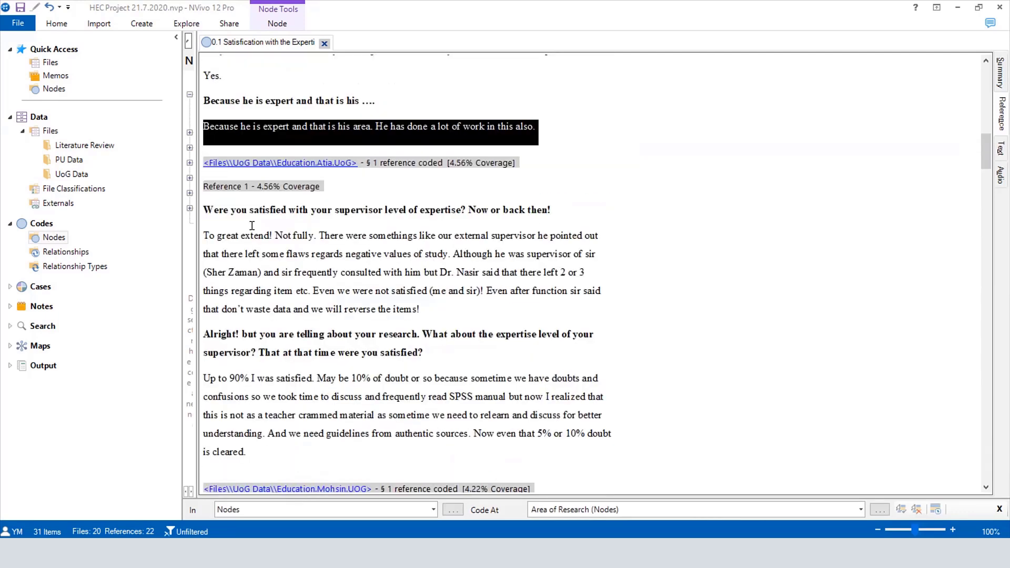
click(251, 222)
drag(315, 235, 201, 236)
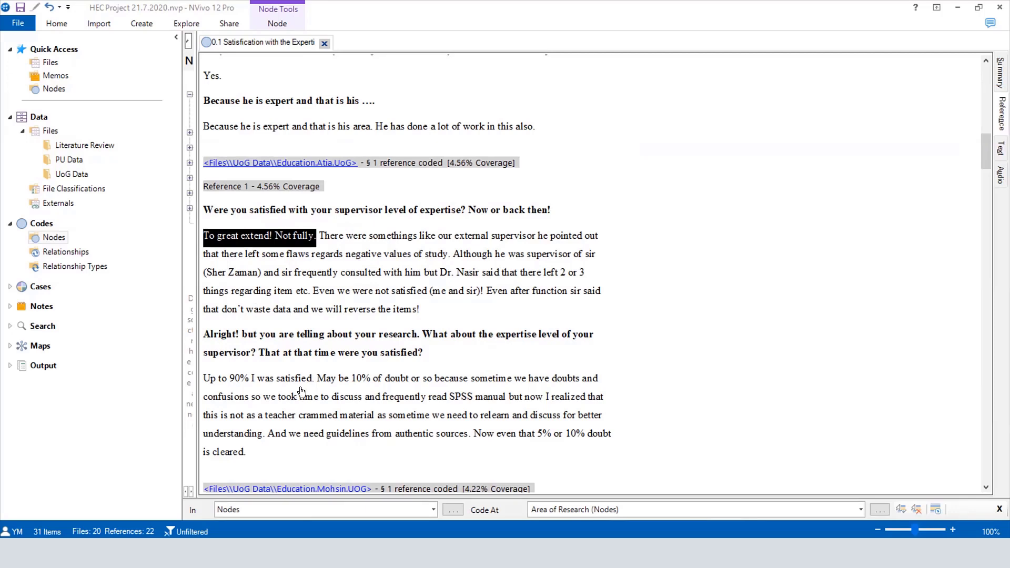
shift+click(203, 272)
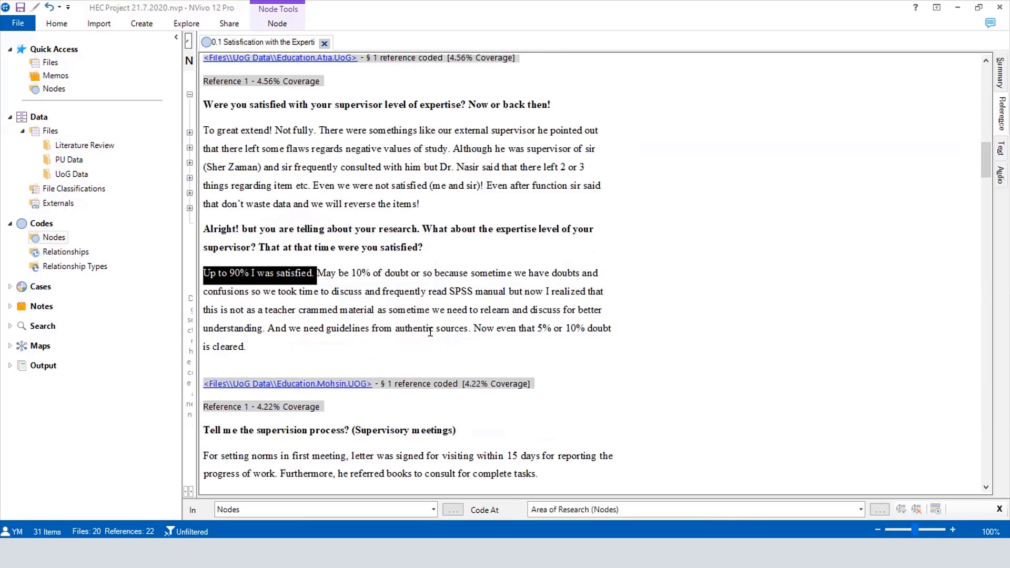
Examine the second and third education interviews' references on supervision and expertise, and go back to the first reference in node 0.1
scroll(432, 336, down, 4)
click(262, 245)
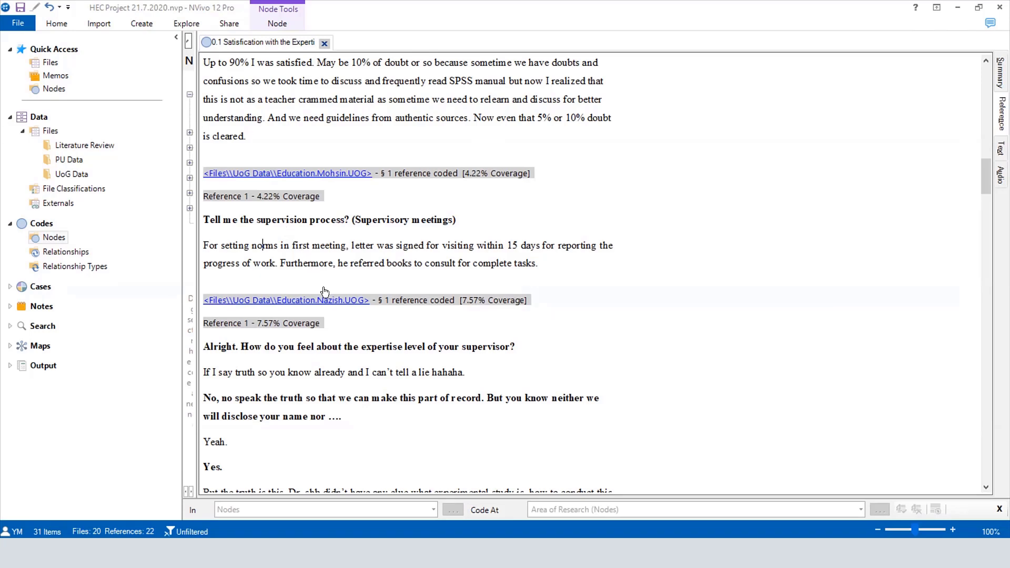
scroll(322, 315, down, 2)
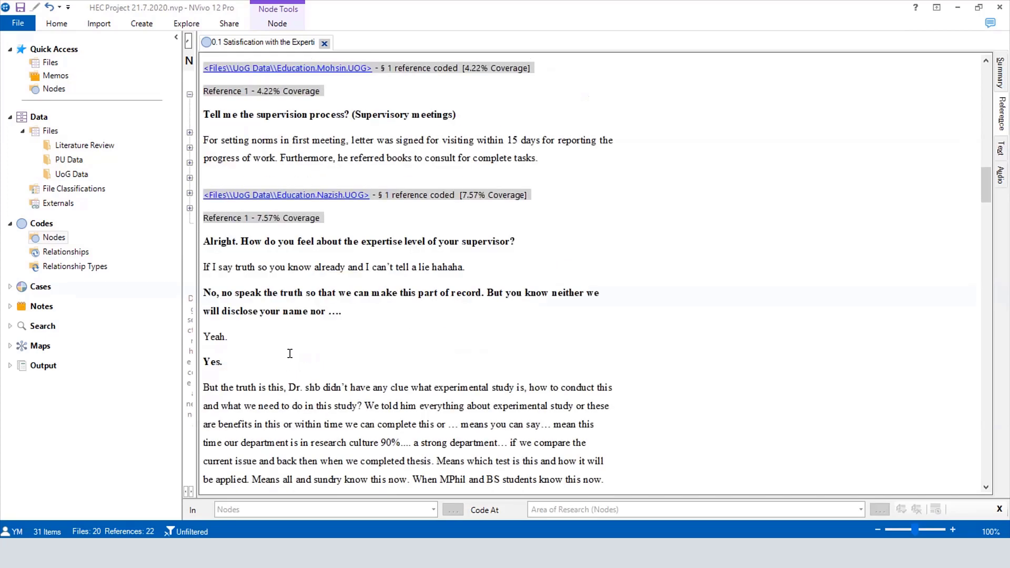
scroll(287, 358, up, 7)
scroll(273, 363, up, 5)
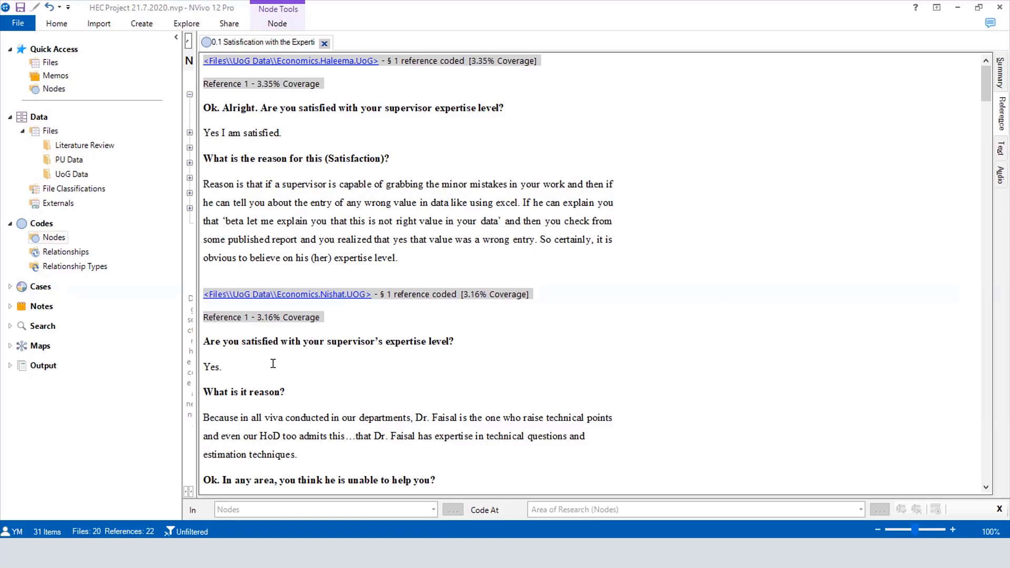
Close node 0.1 and open child node 6.1 Choosing and assigning of supervisor under Suggestions for improving supervision
click(325, 44)
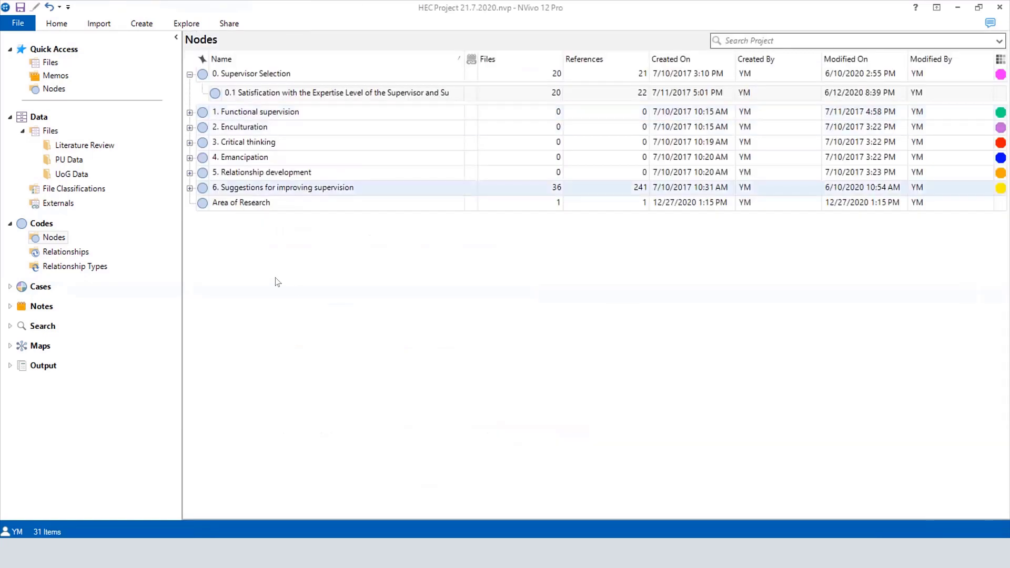
click(189, 188)
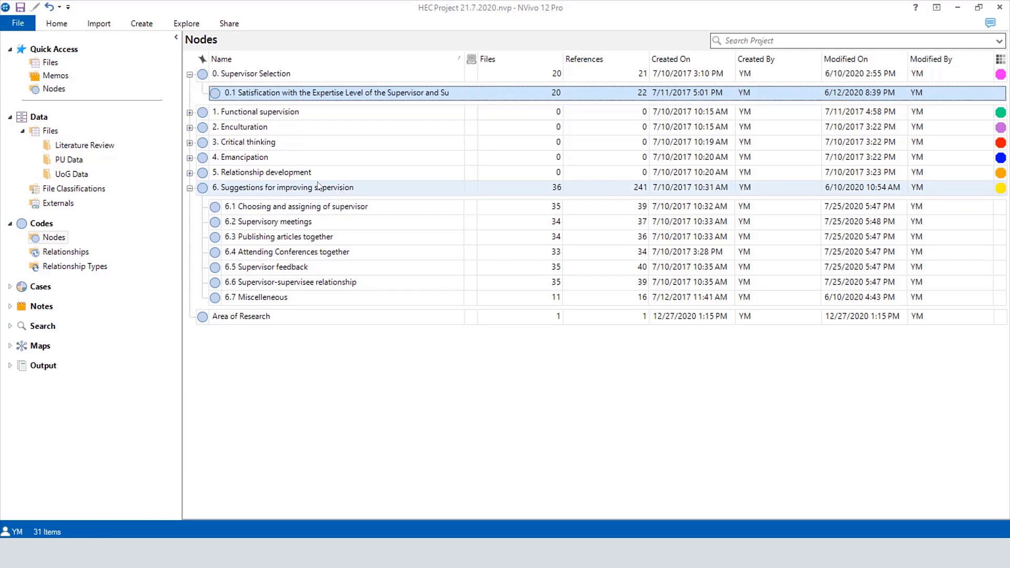
click(282, 207)
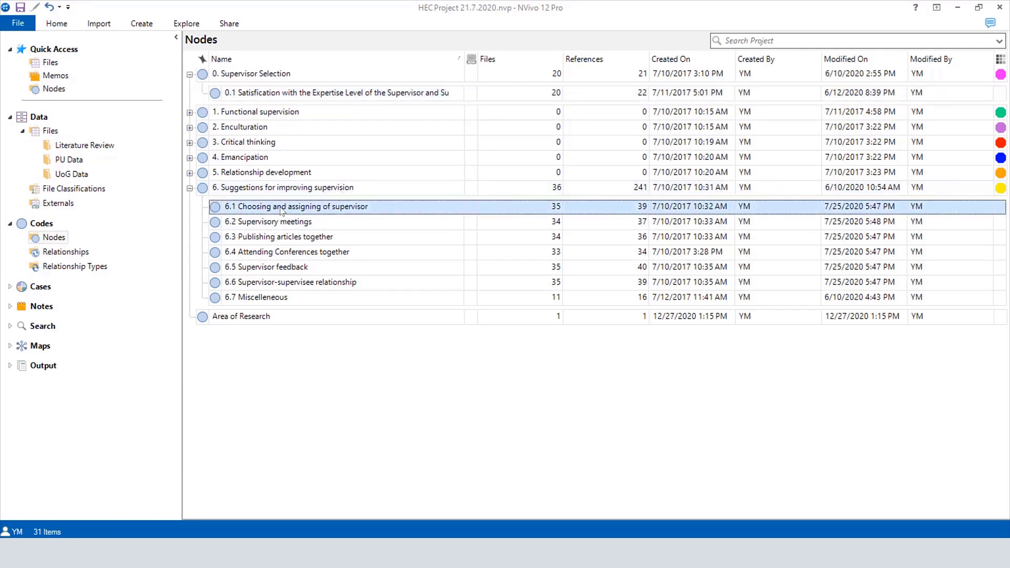
double_click(281, 207)
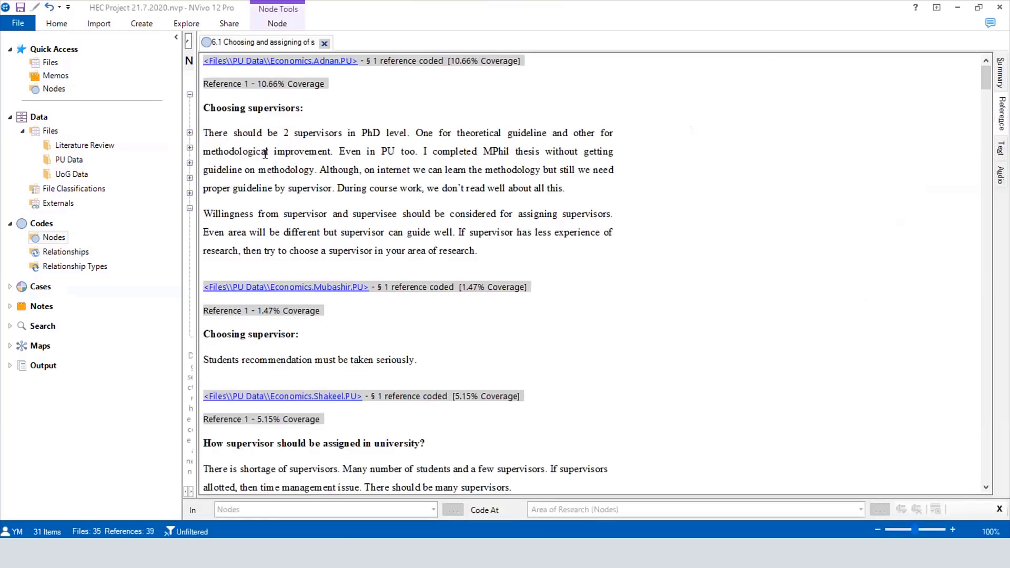
Look through all coded references in node 6.1 from the PU and UoG interviews to the end, and return to the first one
scroll(269, 158, down, 4)
scroll(271, 184, down, 15)
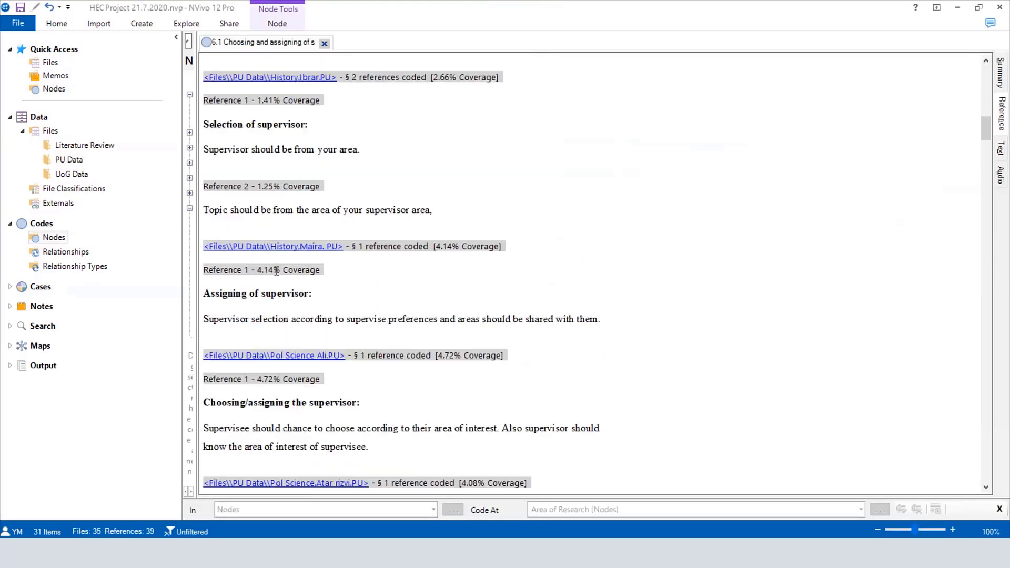
scroll(265, 250, down, 15)
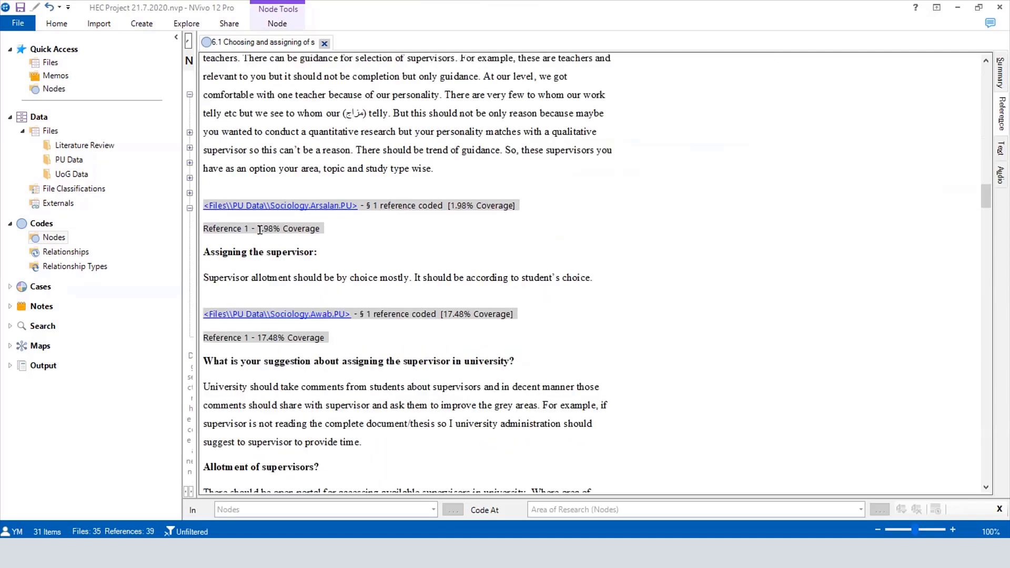
scroll(257, 225, down, 15)
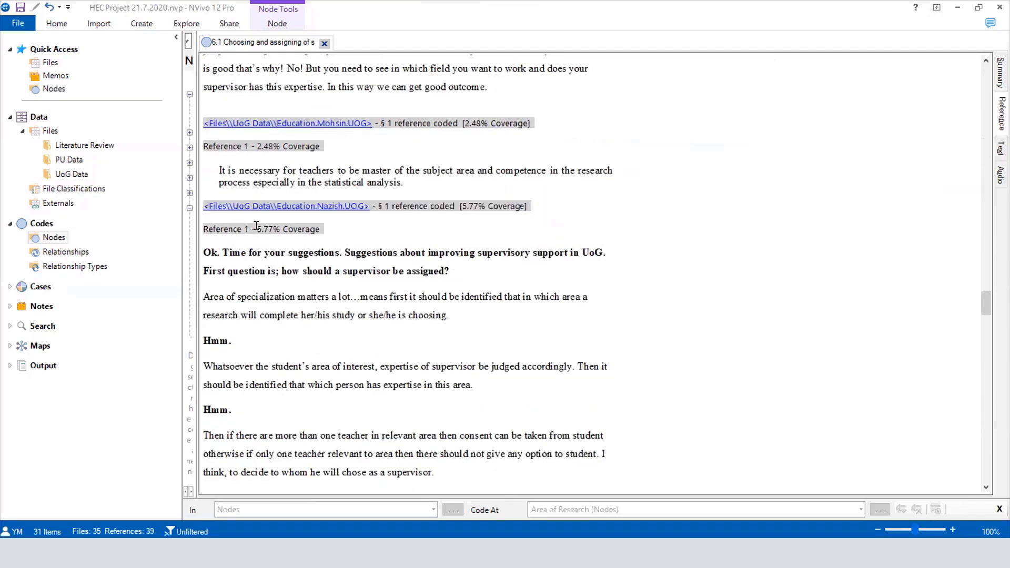
scroll(258, 221, down, 8)
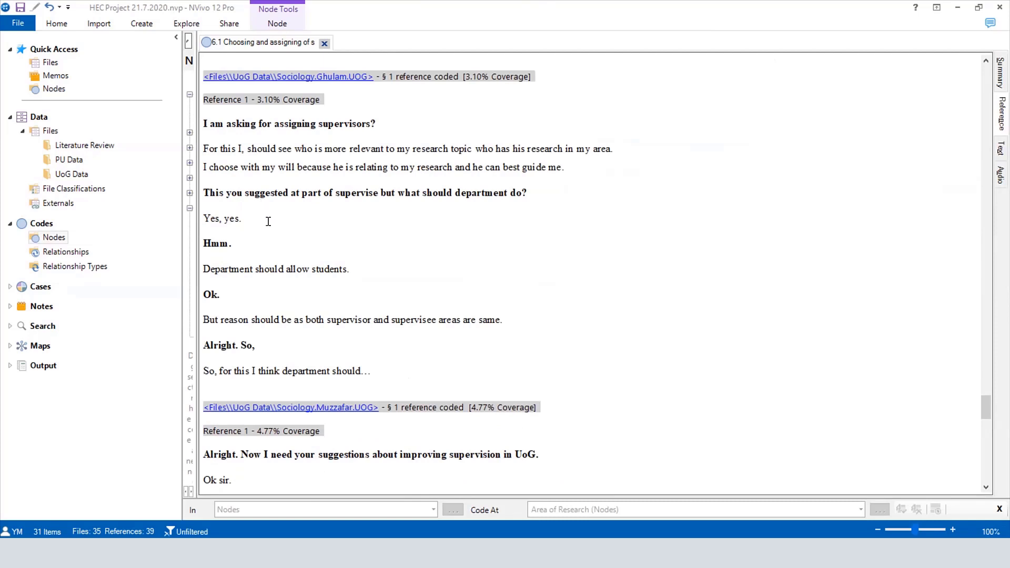
scroll(995, 399, up, 4)
scroll(993, 402, up, 1)
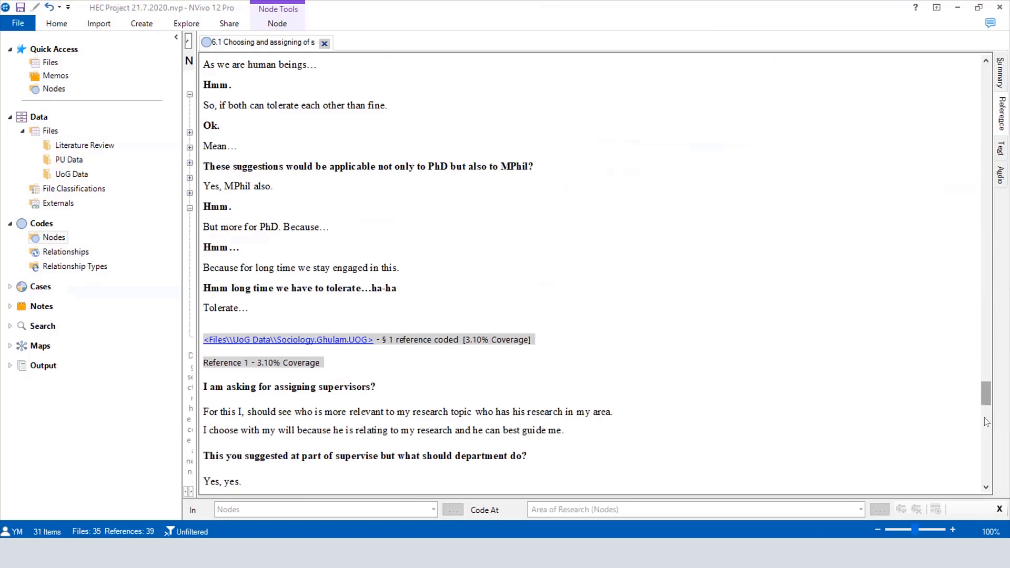
scroll(987, 442, down, 5)
scroll(988, 480, down, 10)
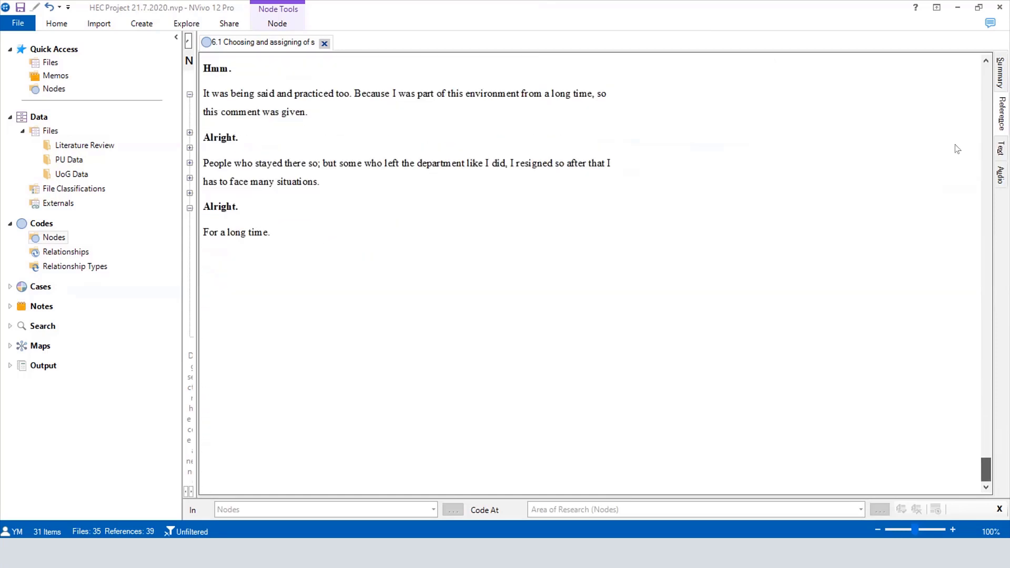
scroll(970, 303, up, 15)
key(ctrl+Home)
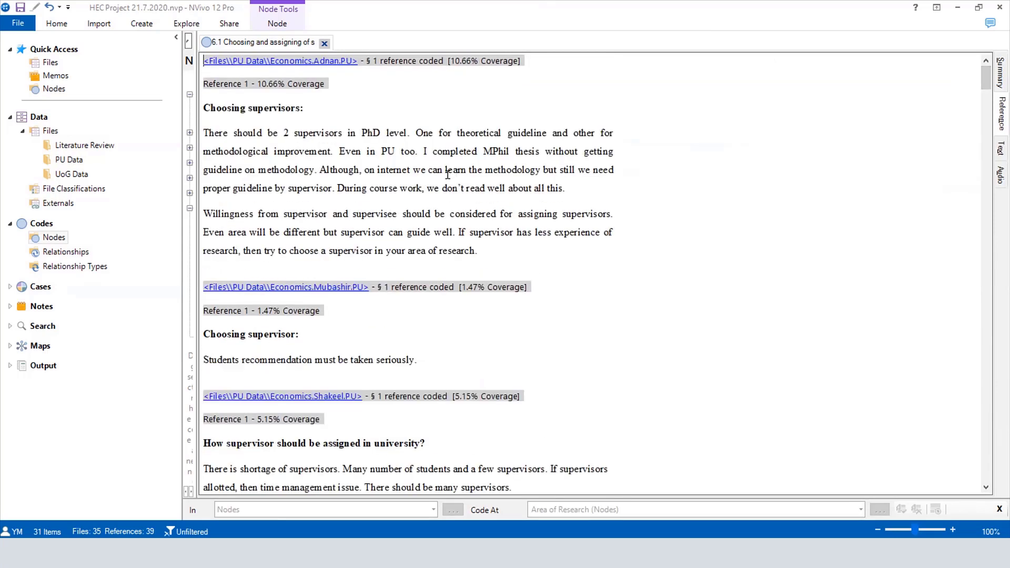